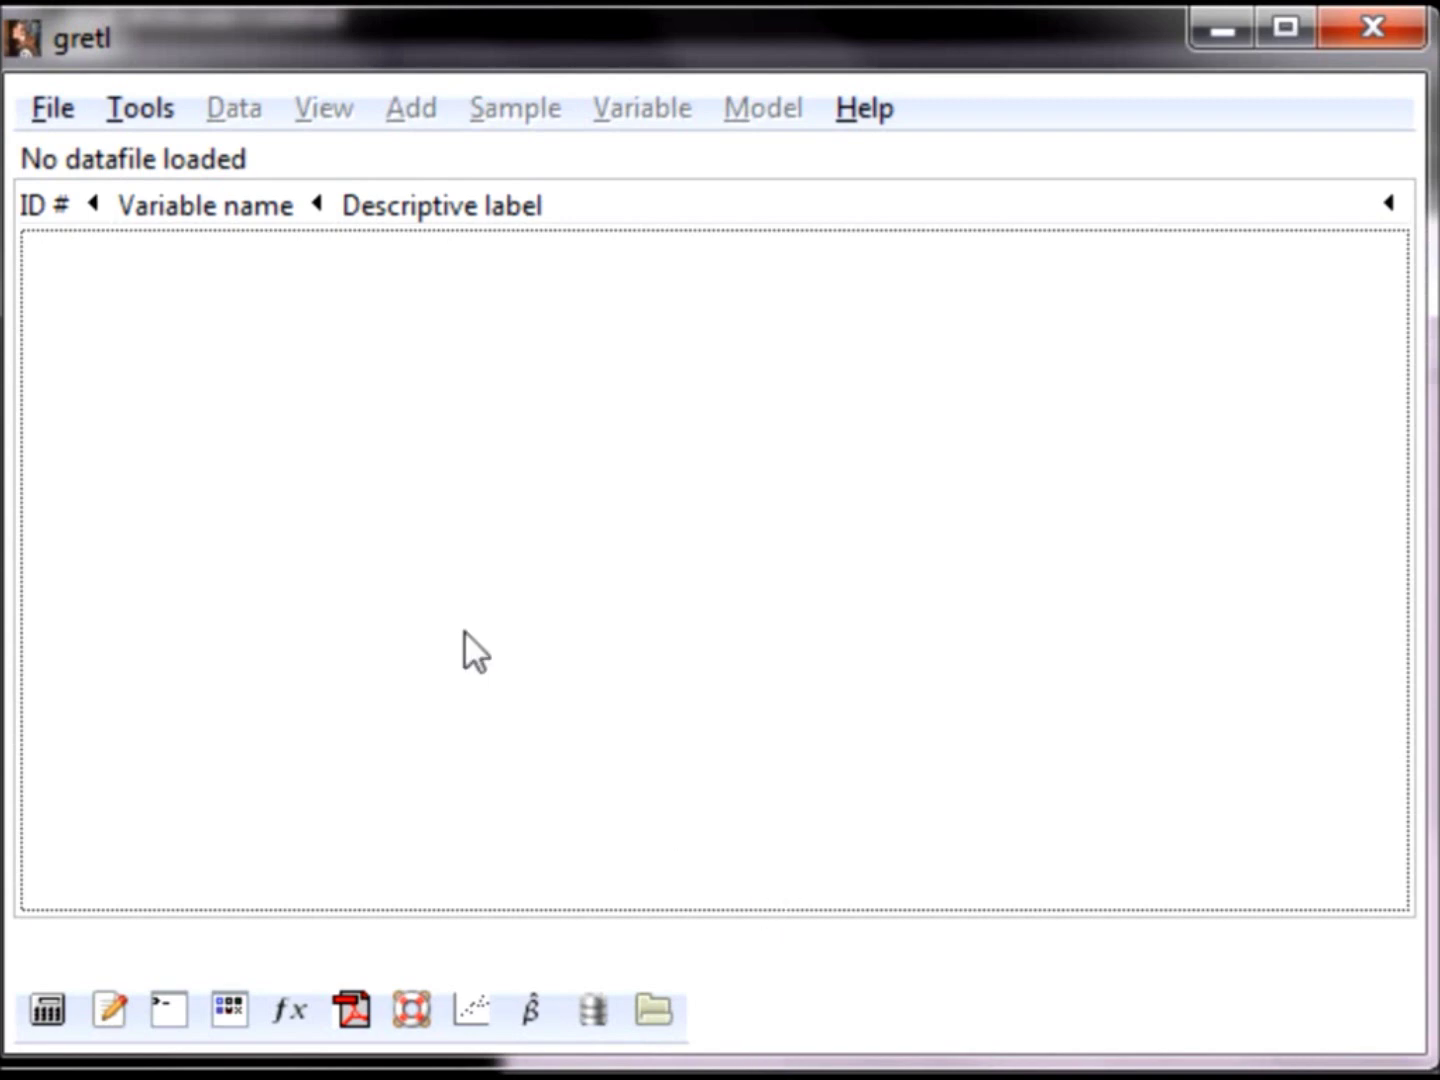
# Step: Open the File menu to reach the options for opening a data file
pyautogui.click(49, 113)
# Step: Load RealEstate.gdt from the Desktop as a user data file
pyautogui.moveTo(110, 159)
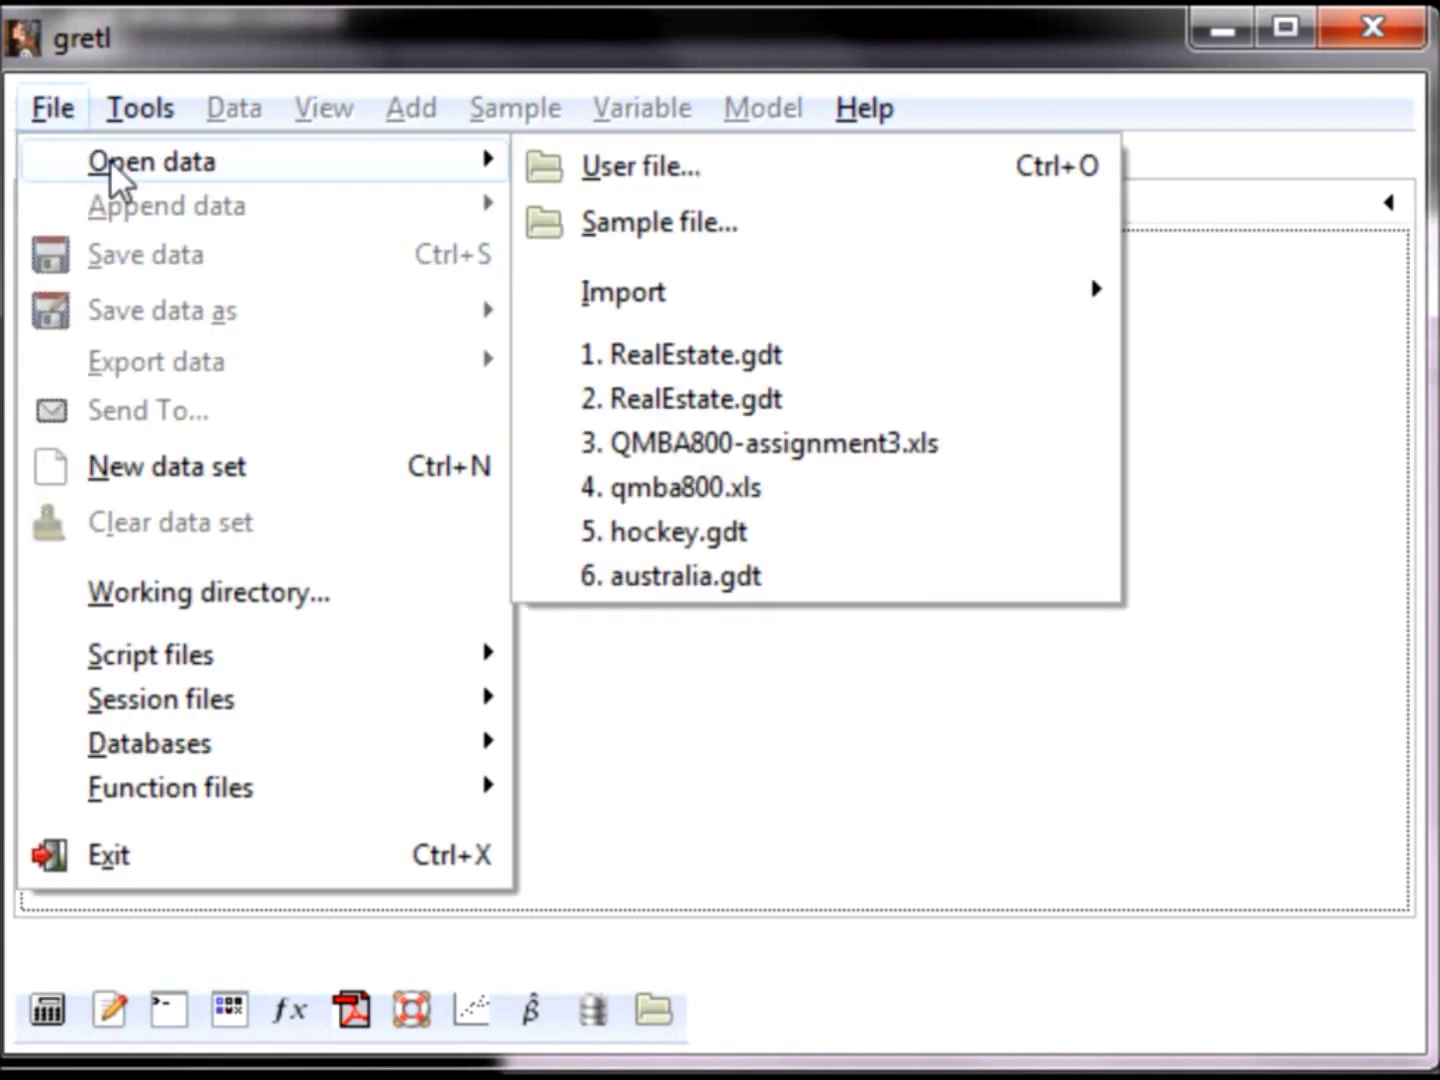
pyautogui.click(579, 173)
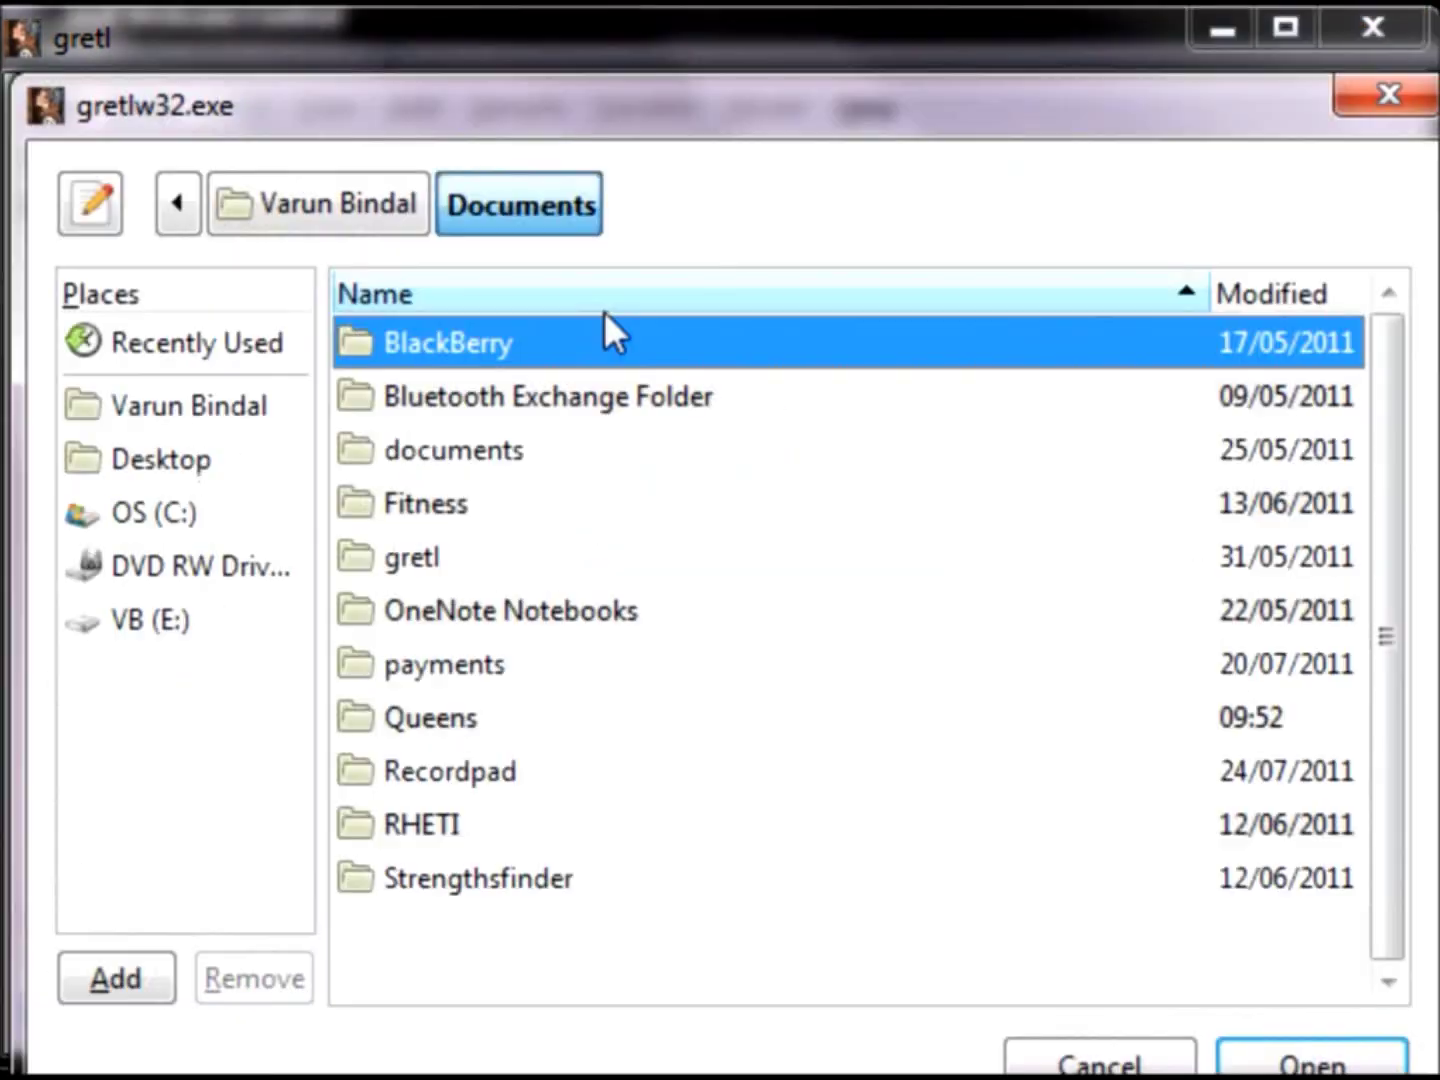
pyautogui.click(188, 462)
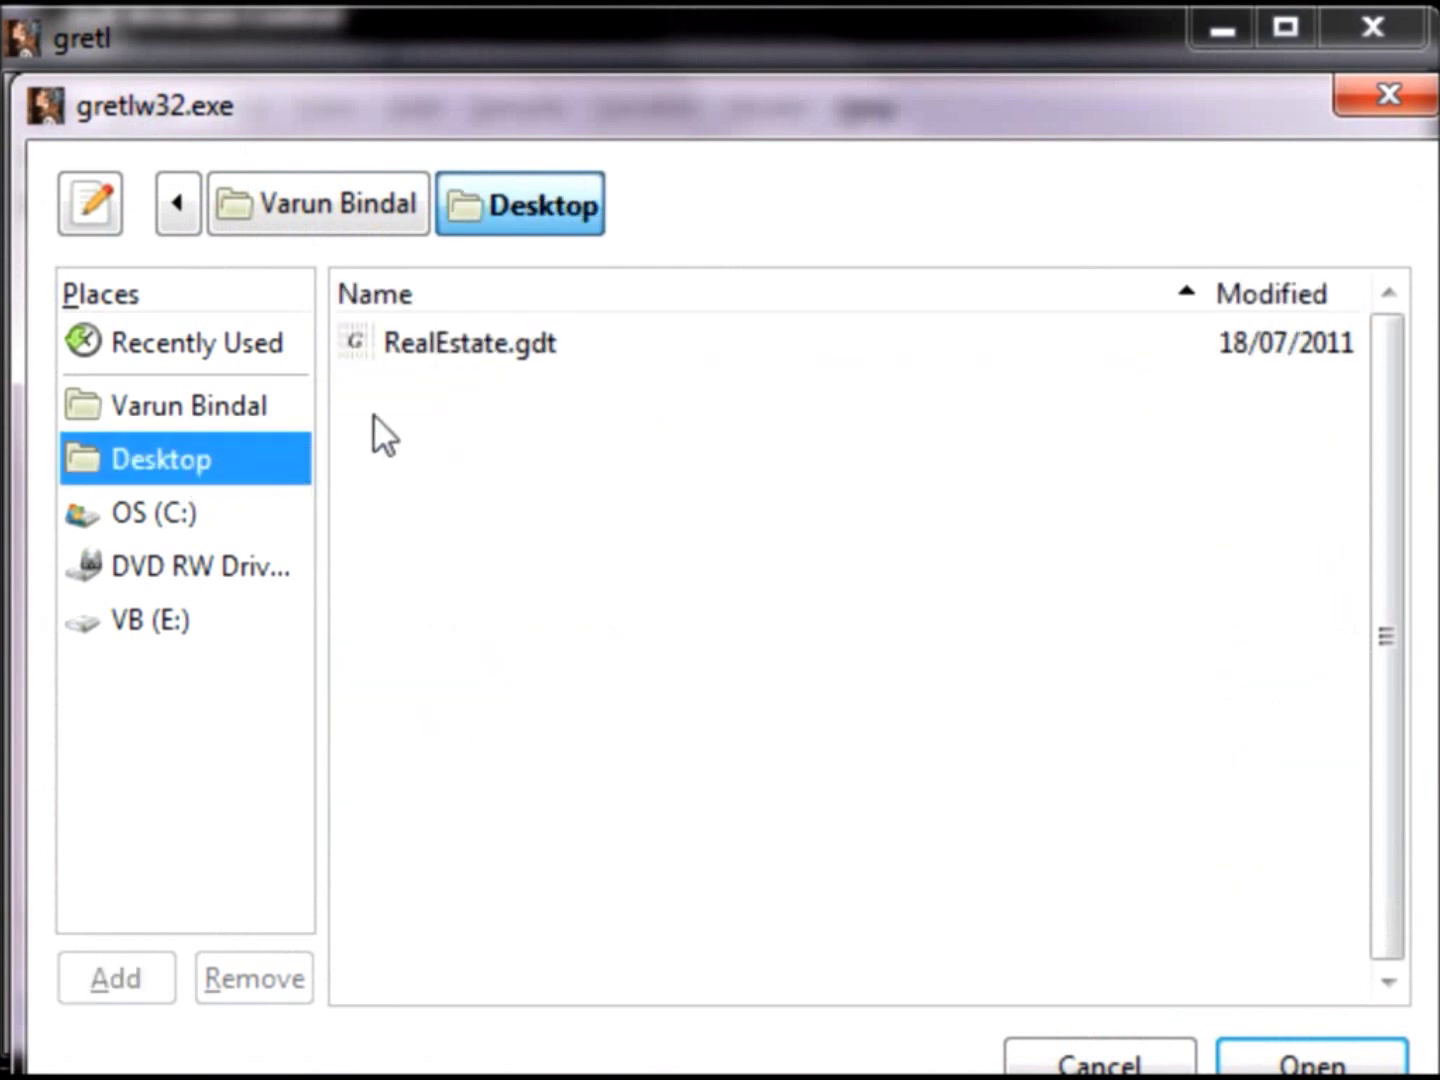
pyautogui.click(409, 350)
pyautogui.doubleClick(406, 348)
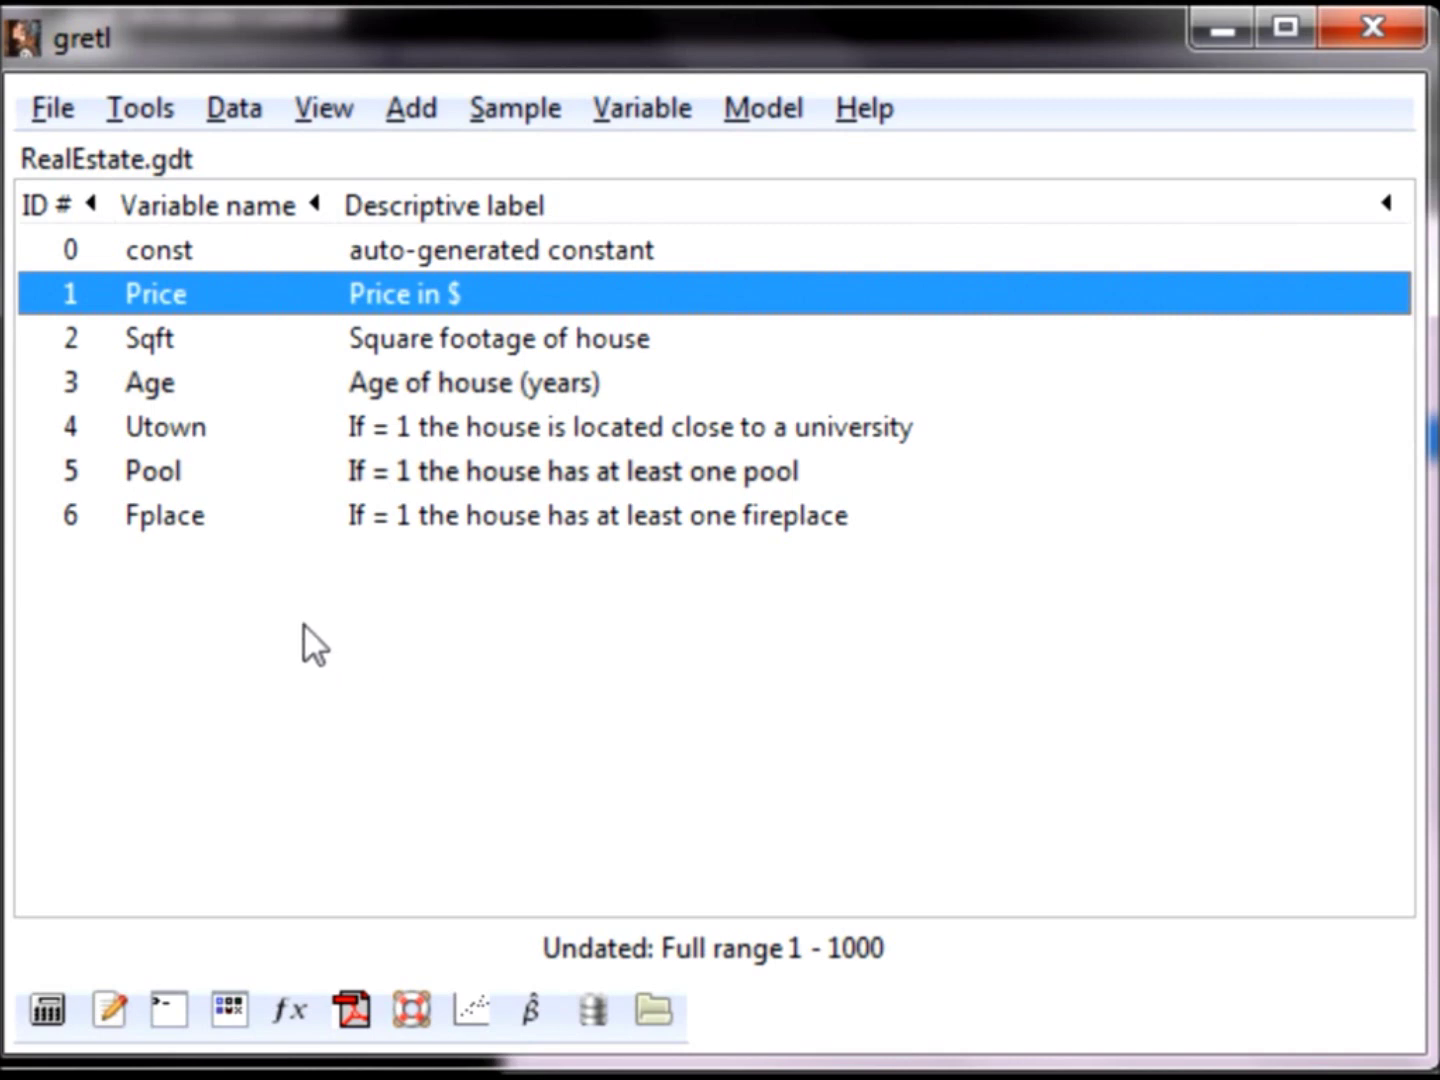
pyautogui.click(288, 340)
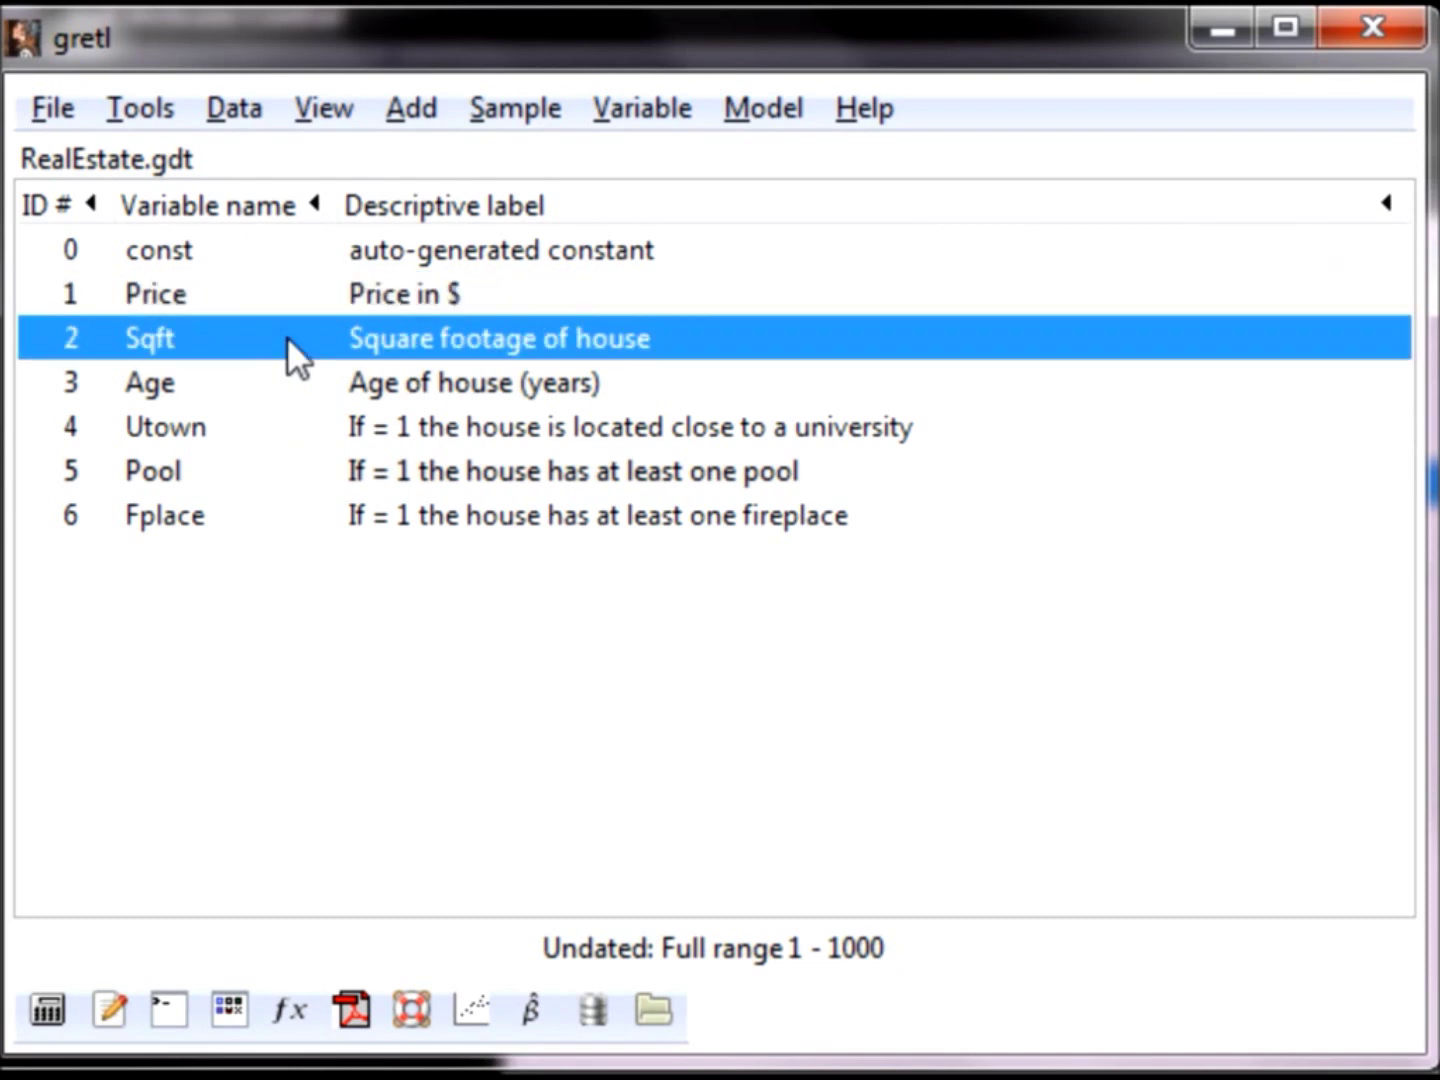
pyautogui.click(276, 400)
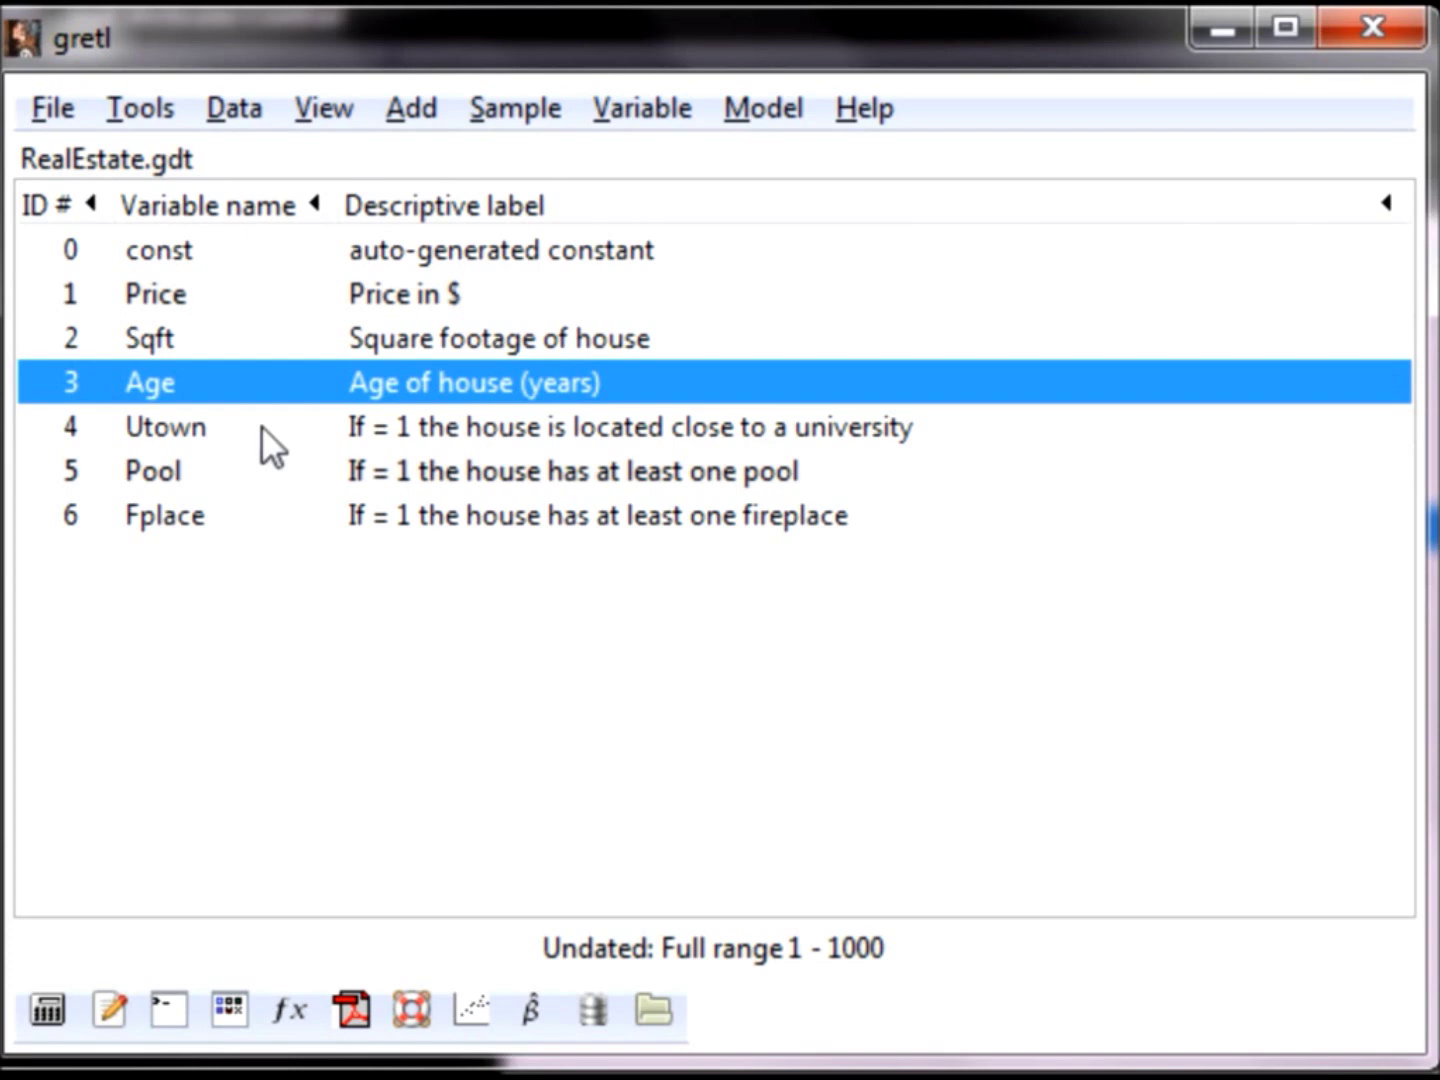
pyautogui.click(261, 426)
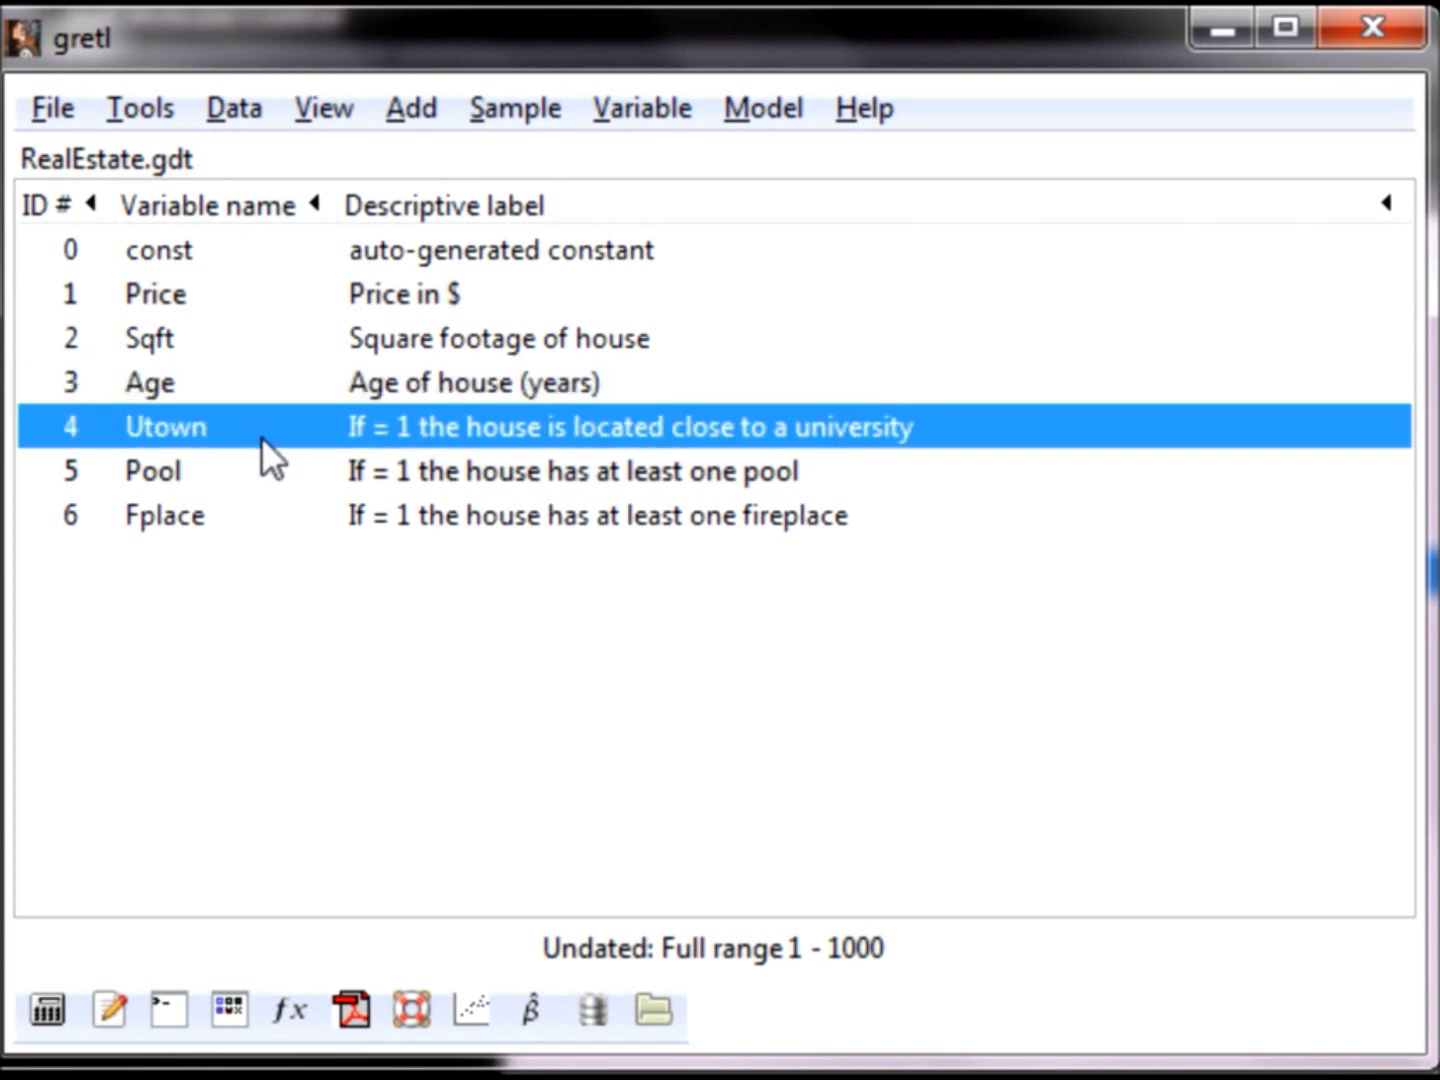
pyautogui.click(257, 464)
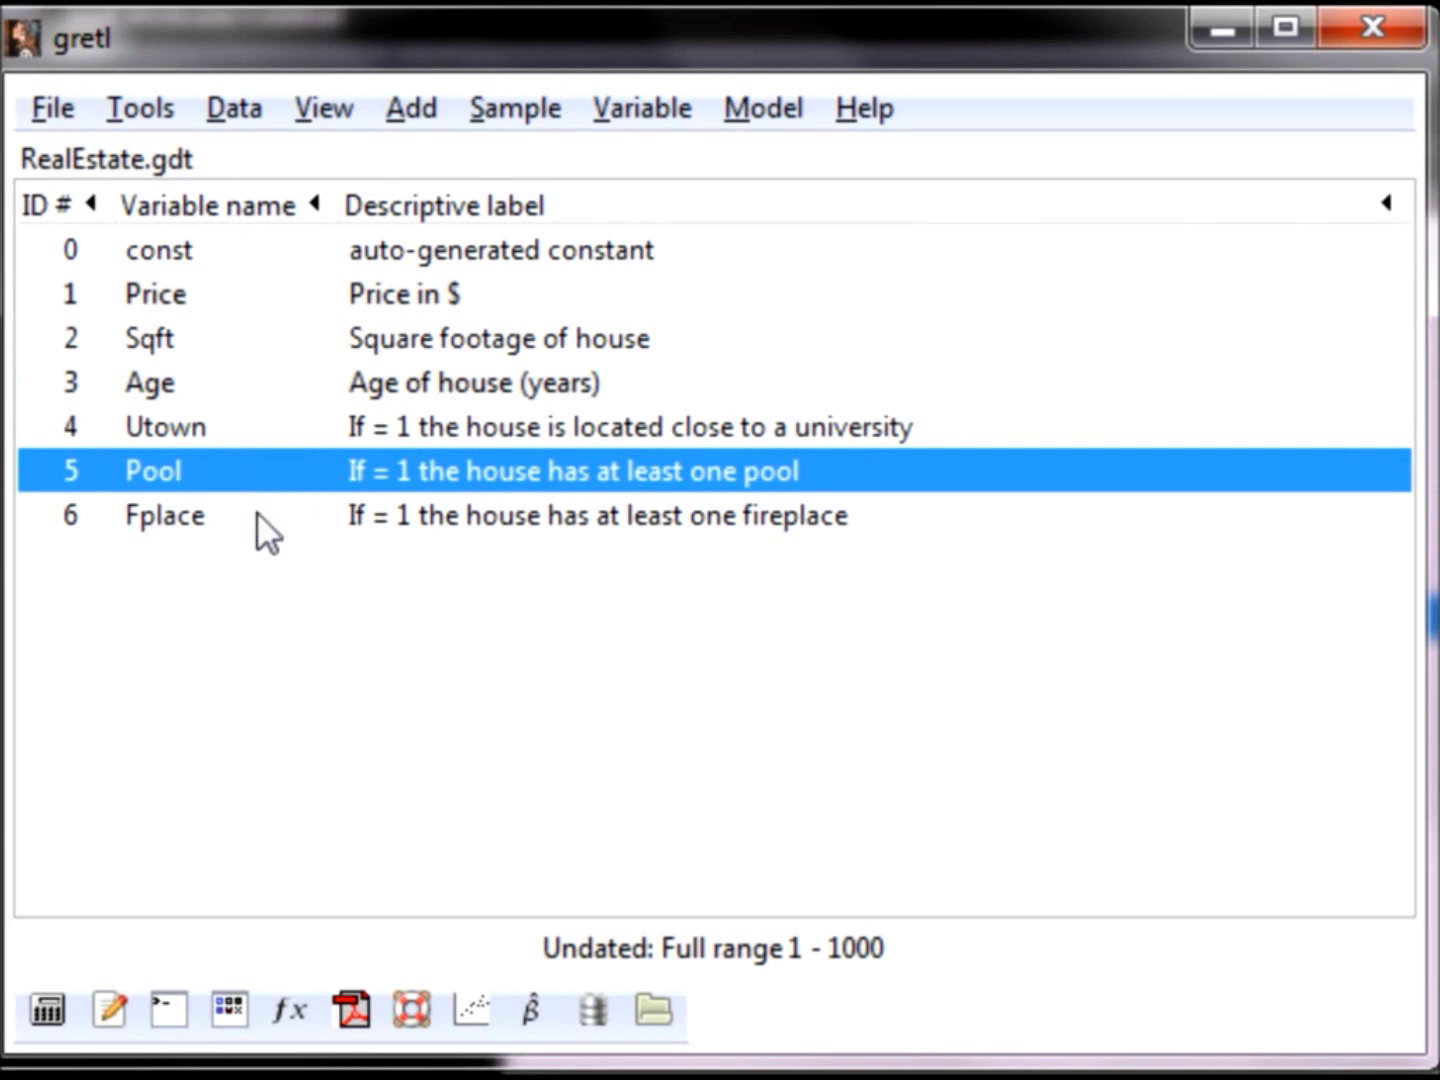
pyautogui.click(256, 515)
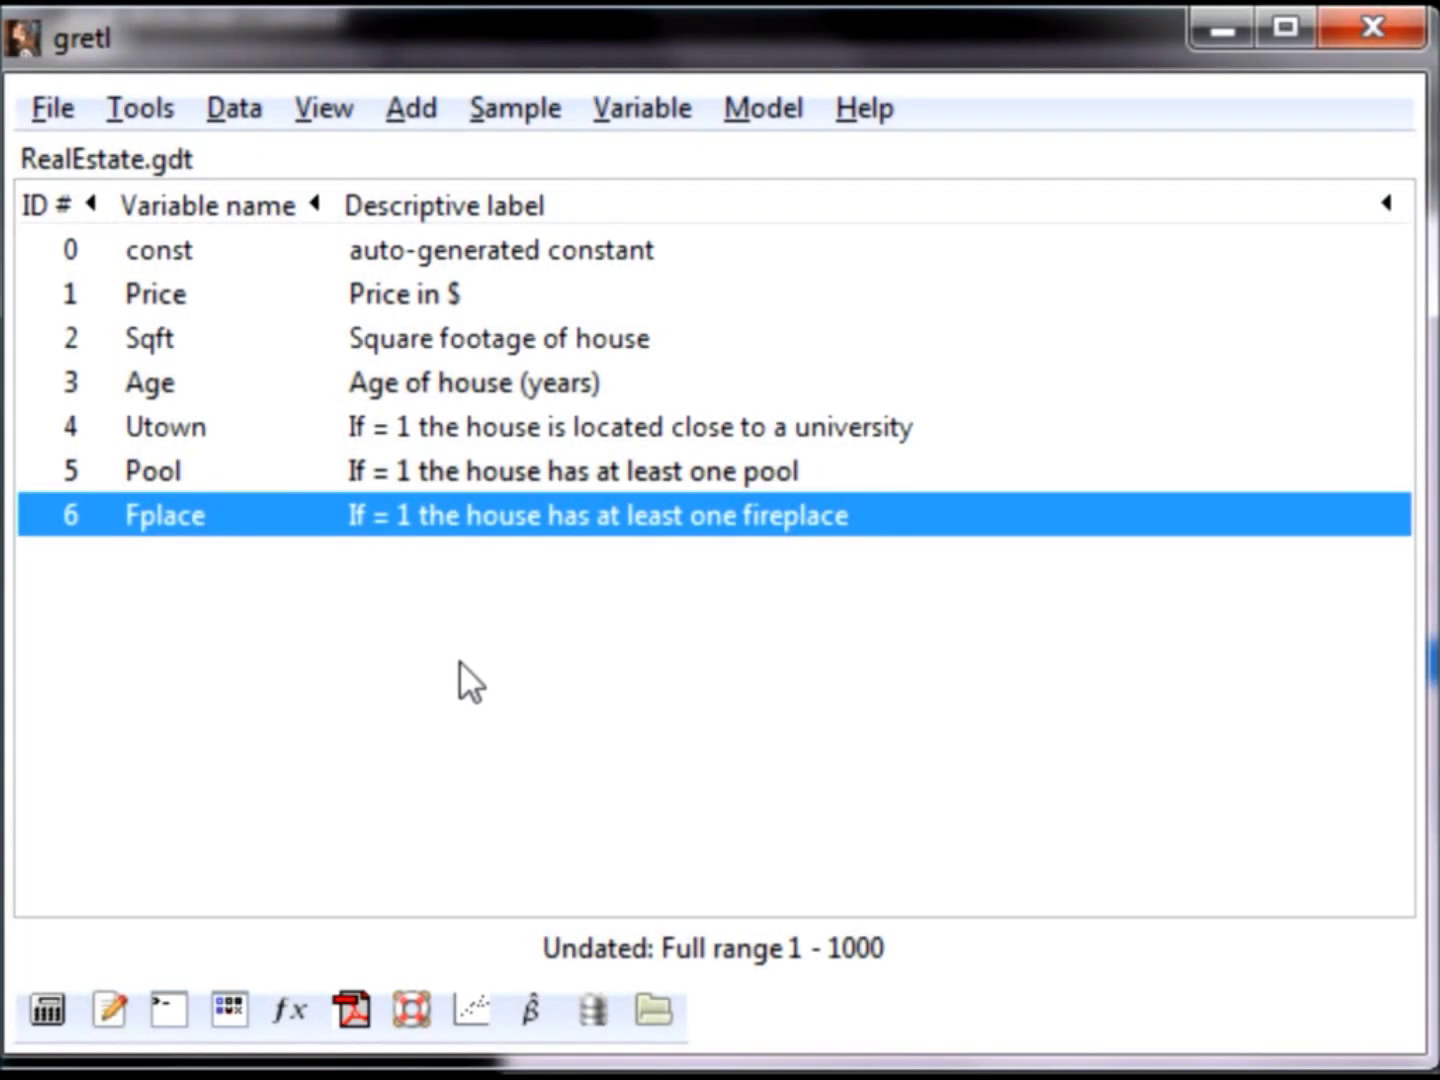
pyautogui.click(287, 296)
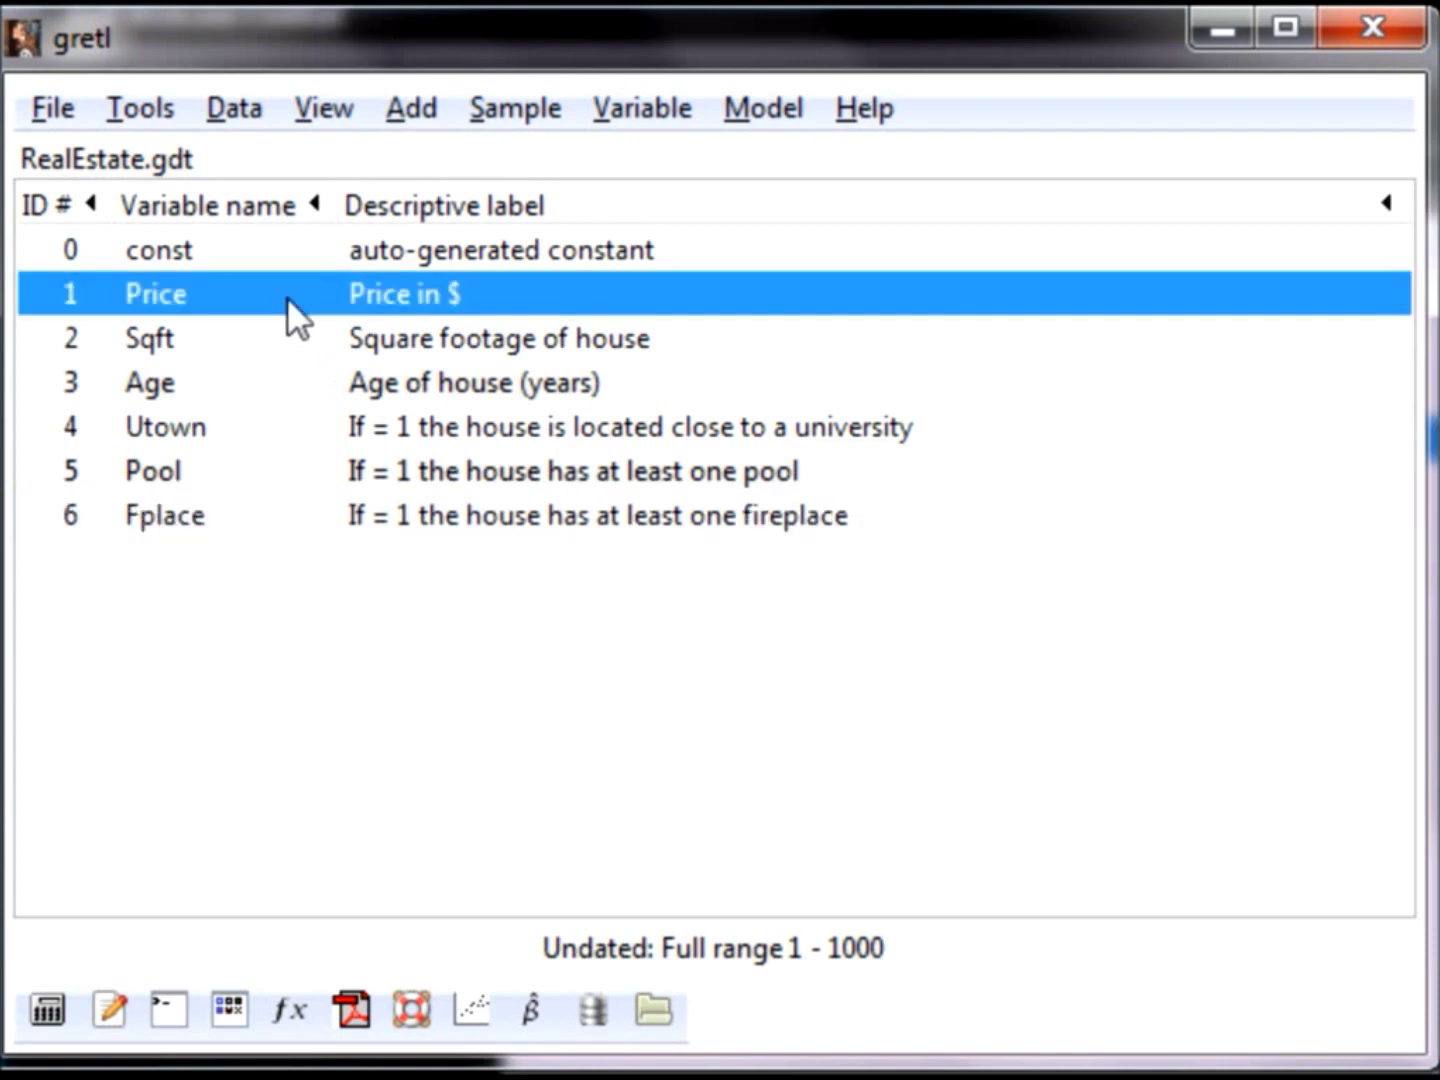
pyautogui.moveTo(287, 296); pyautogui.dragTo(284, 500)
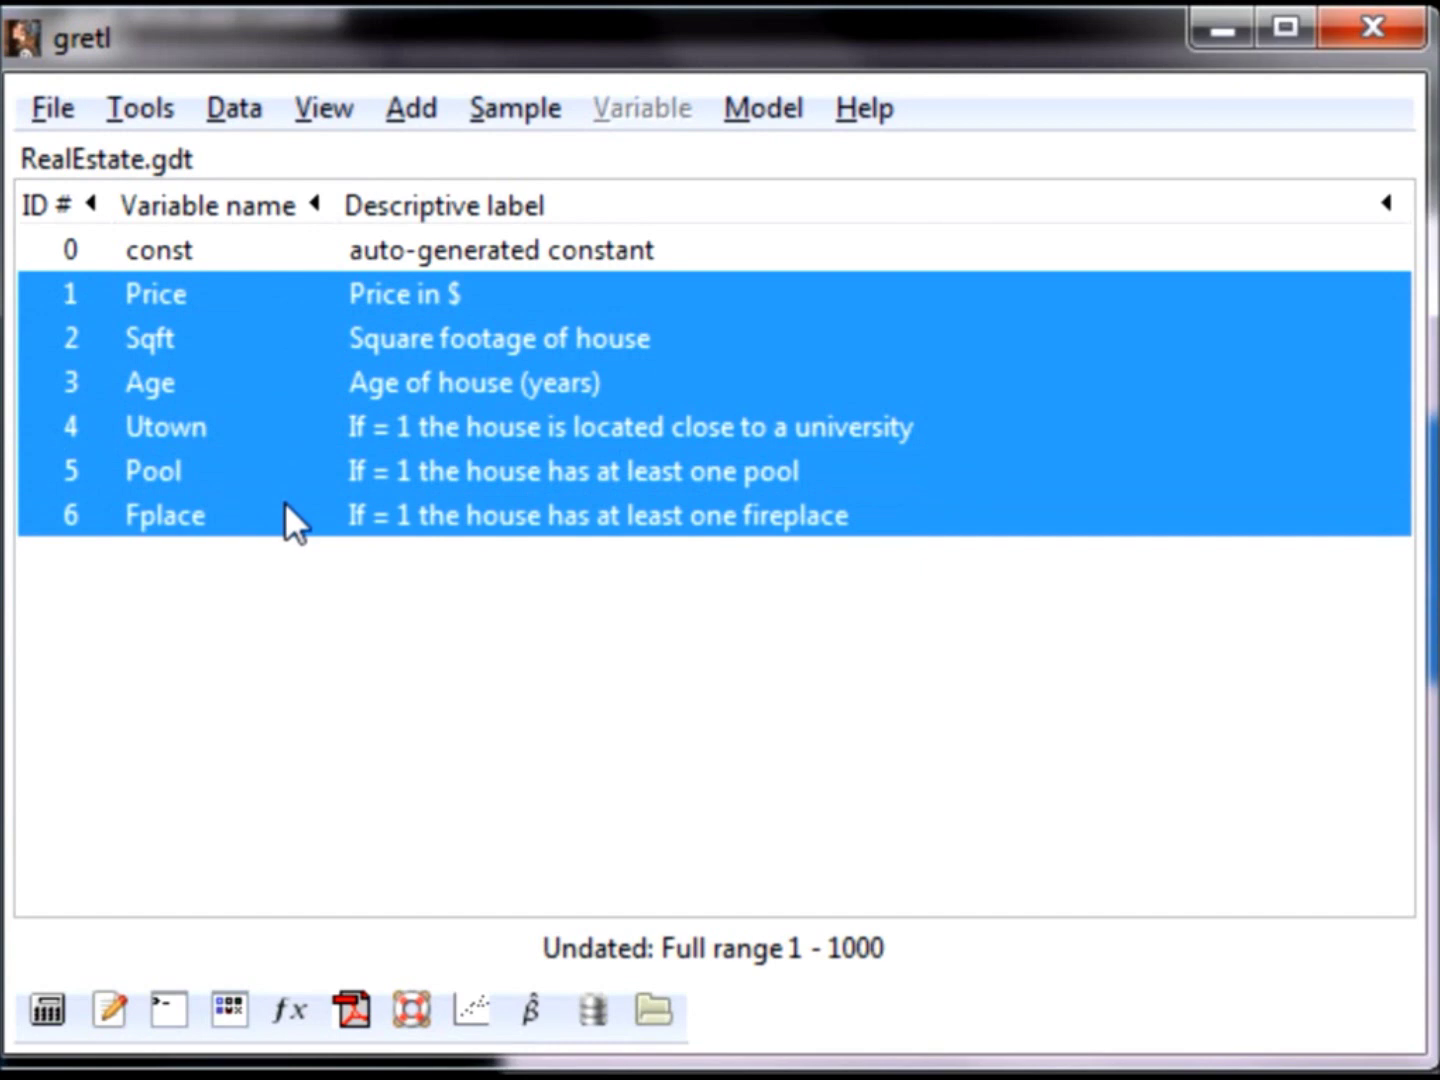
pyautogui.rightClick(284, 500)
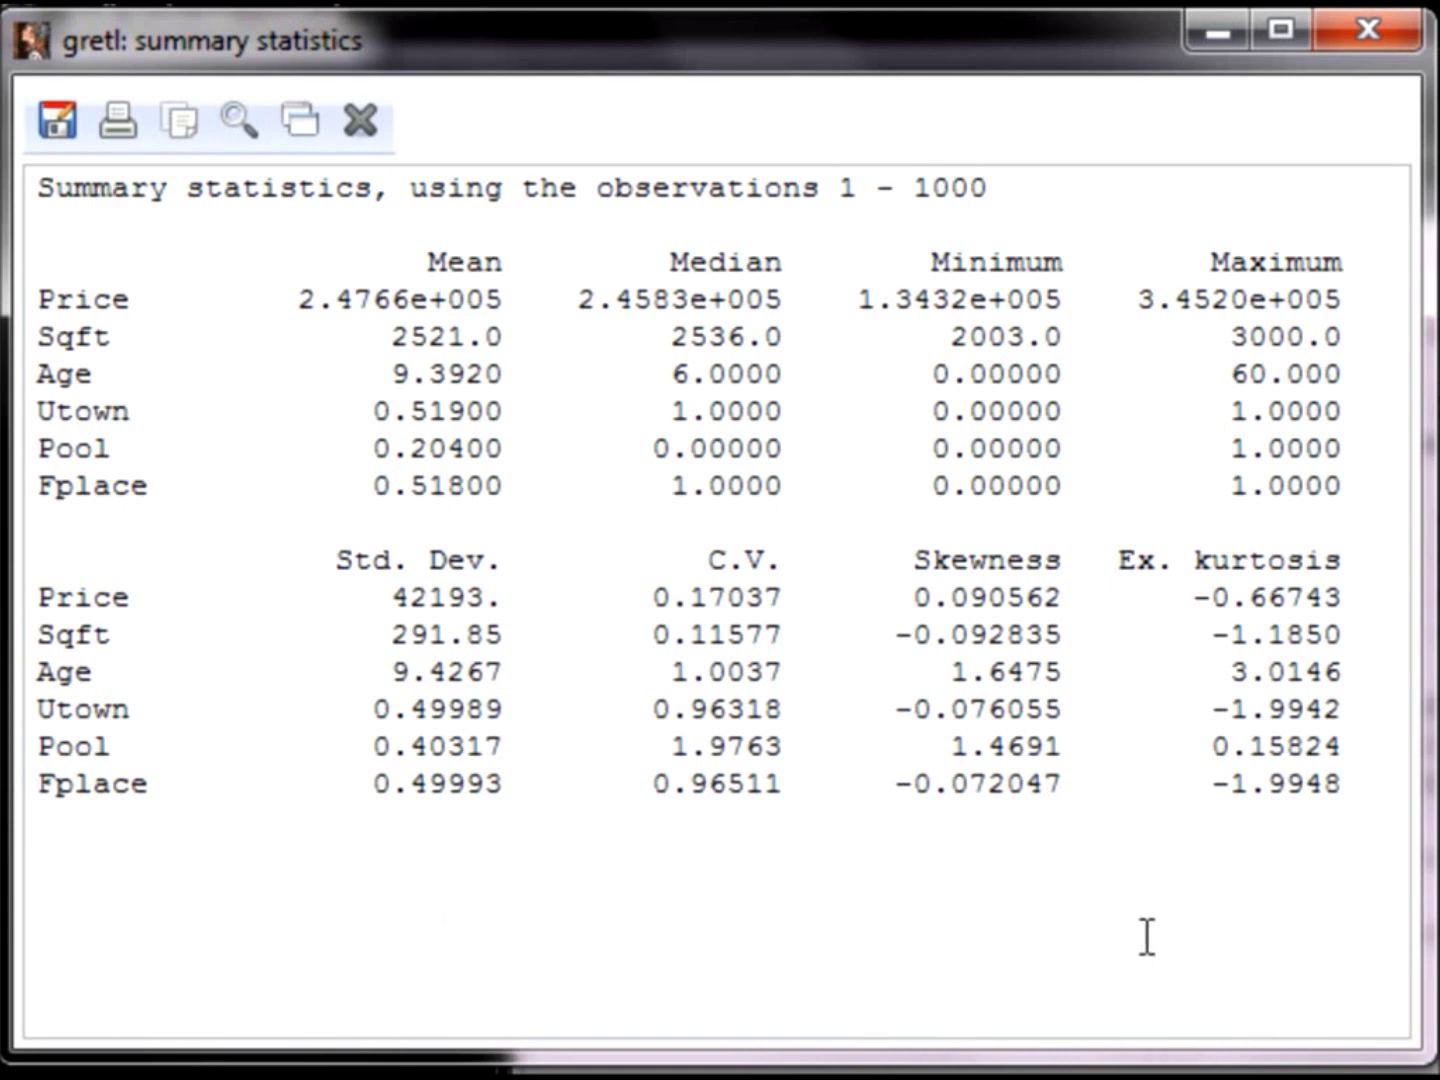
pyautogui.moveTo(1118, 560); pyautogui.dragTo(1349, 561)
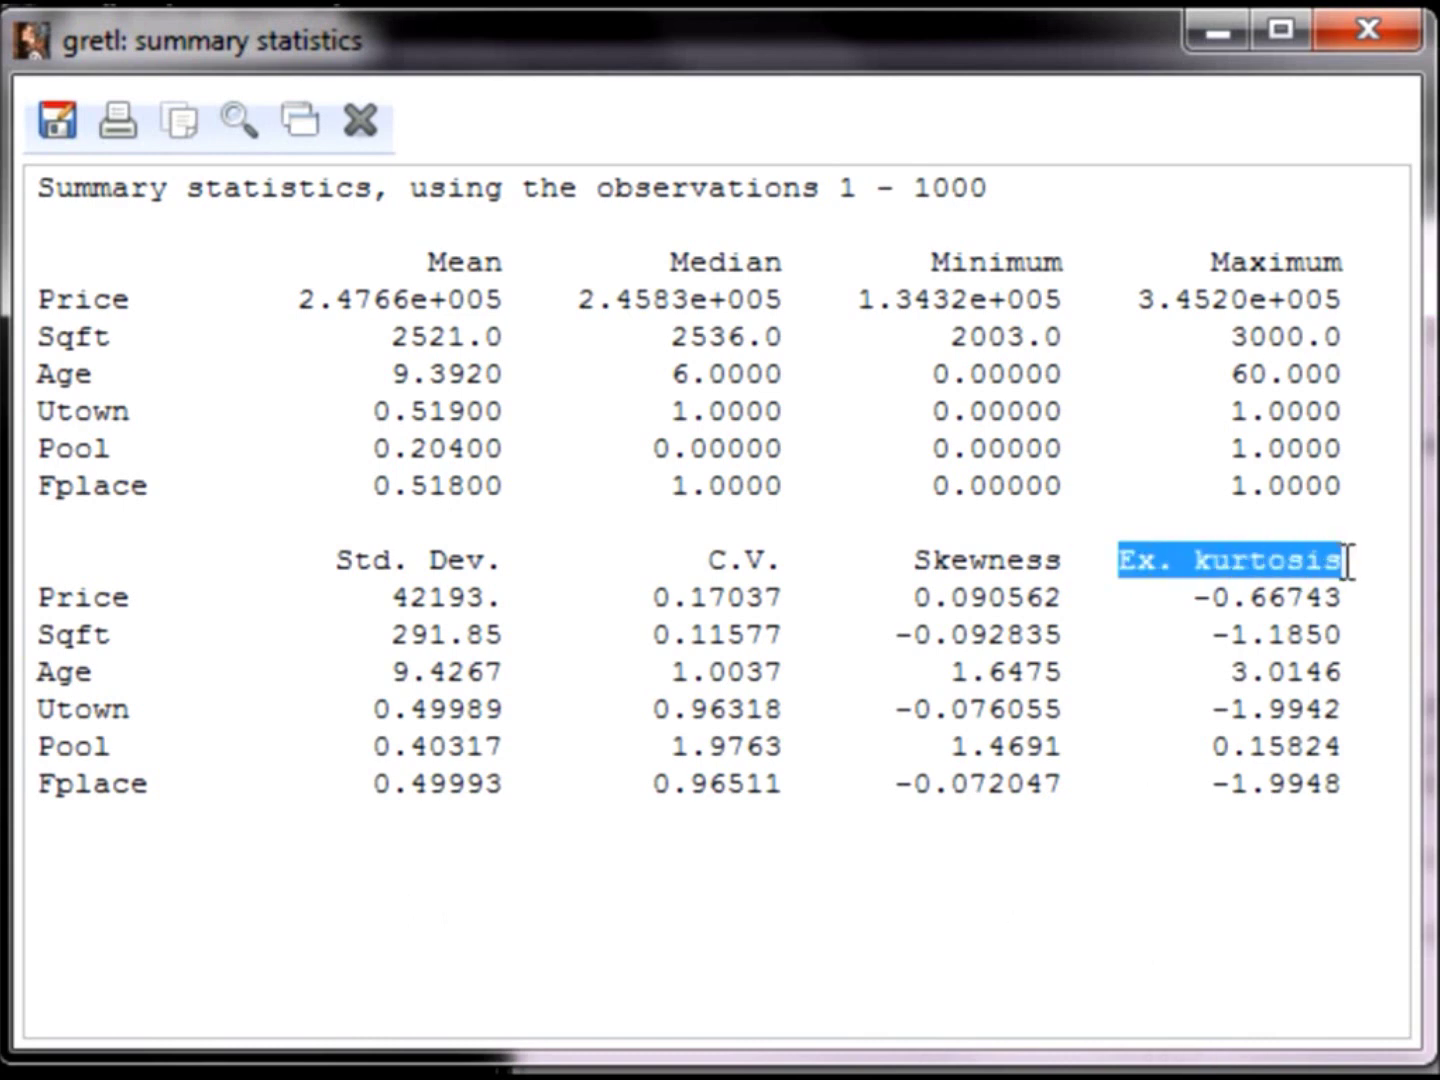
pyautogui.click(1158, 949)
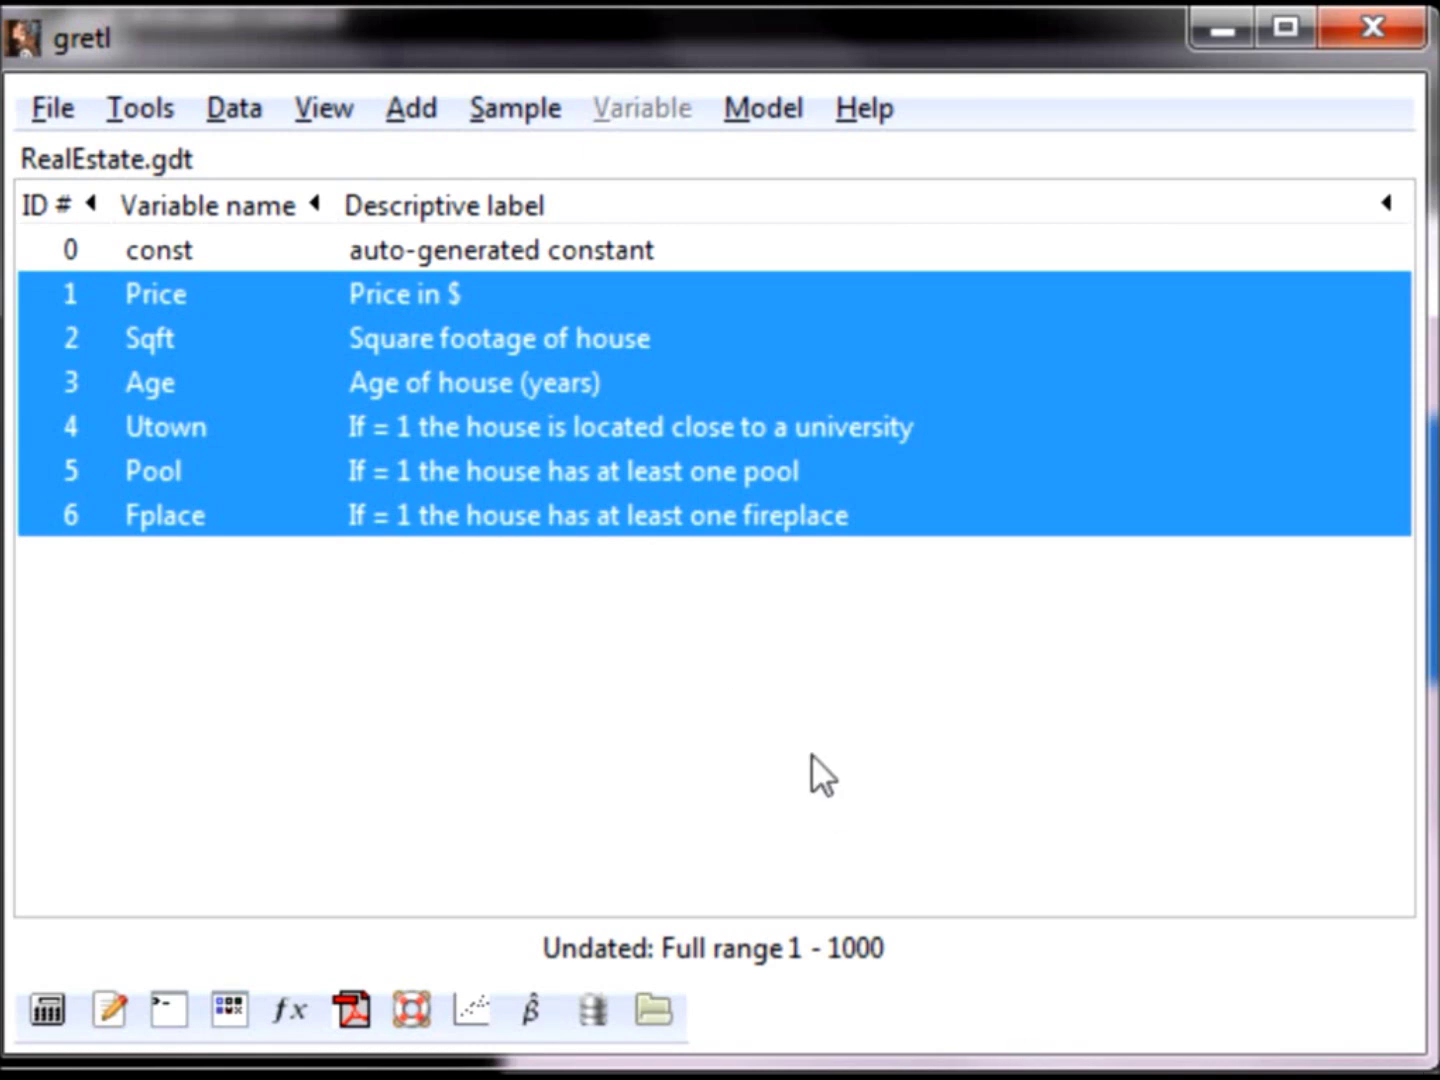
pyautogui.click(447, 293)
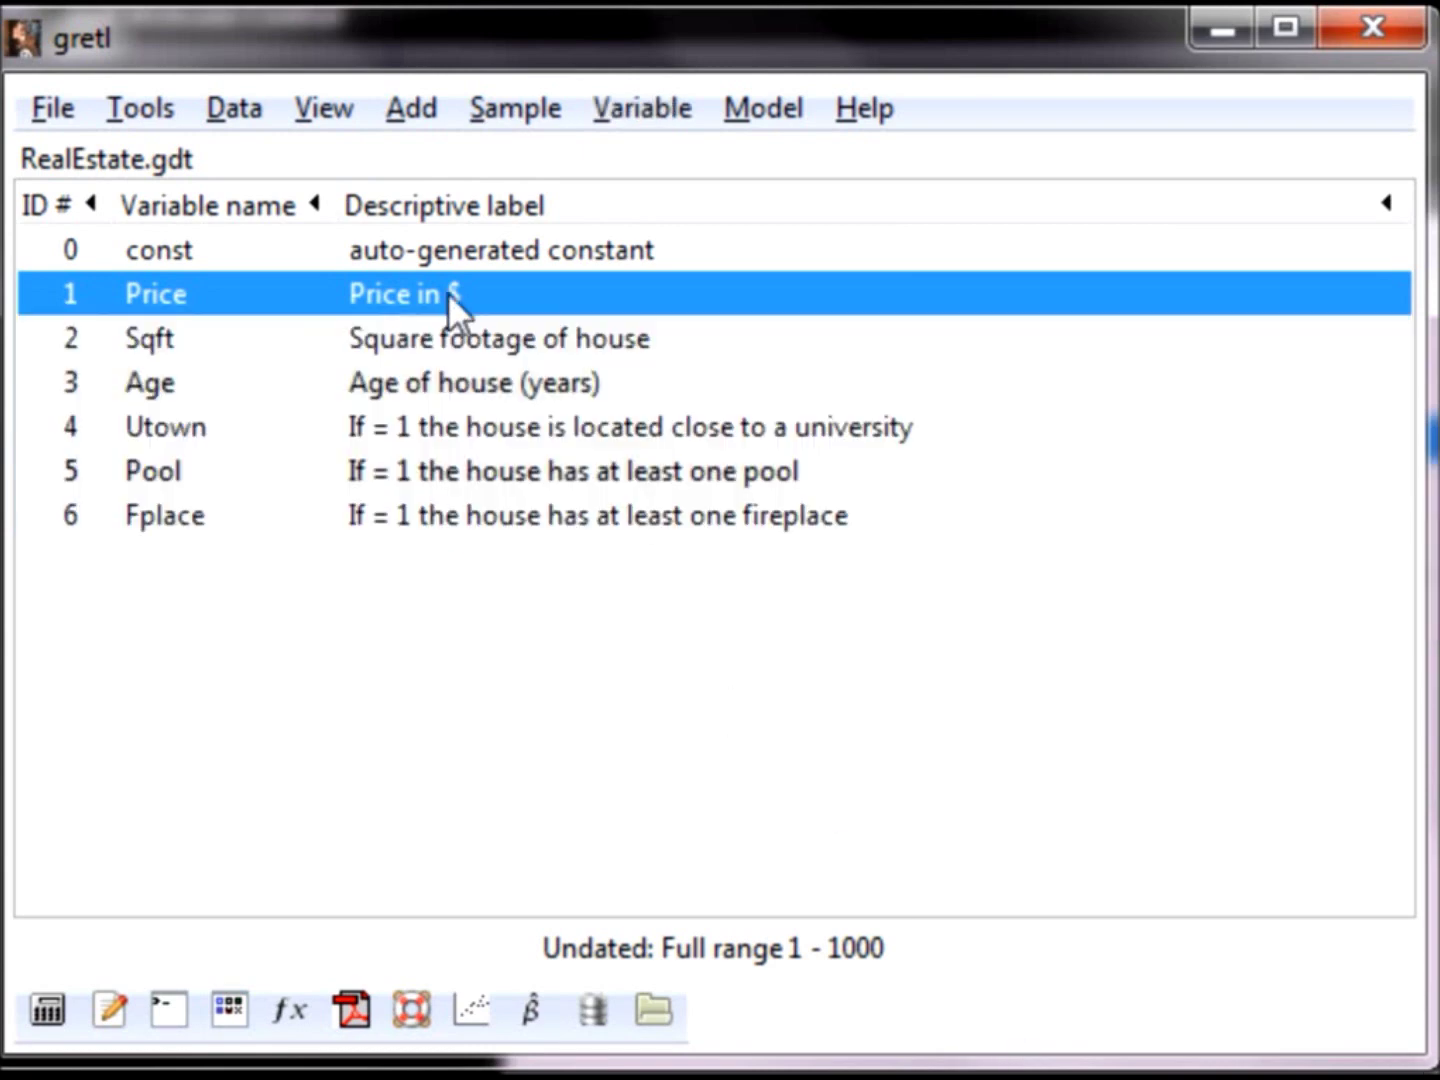
# Step: Request a correlation matrix for the selected Price, Sqft and Age variables
pyautogui.moveTo(446, 289); pyautogui.dragTo(443, 374)
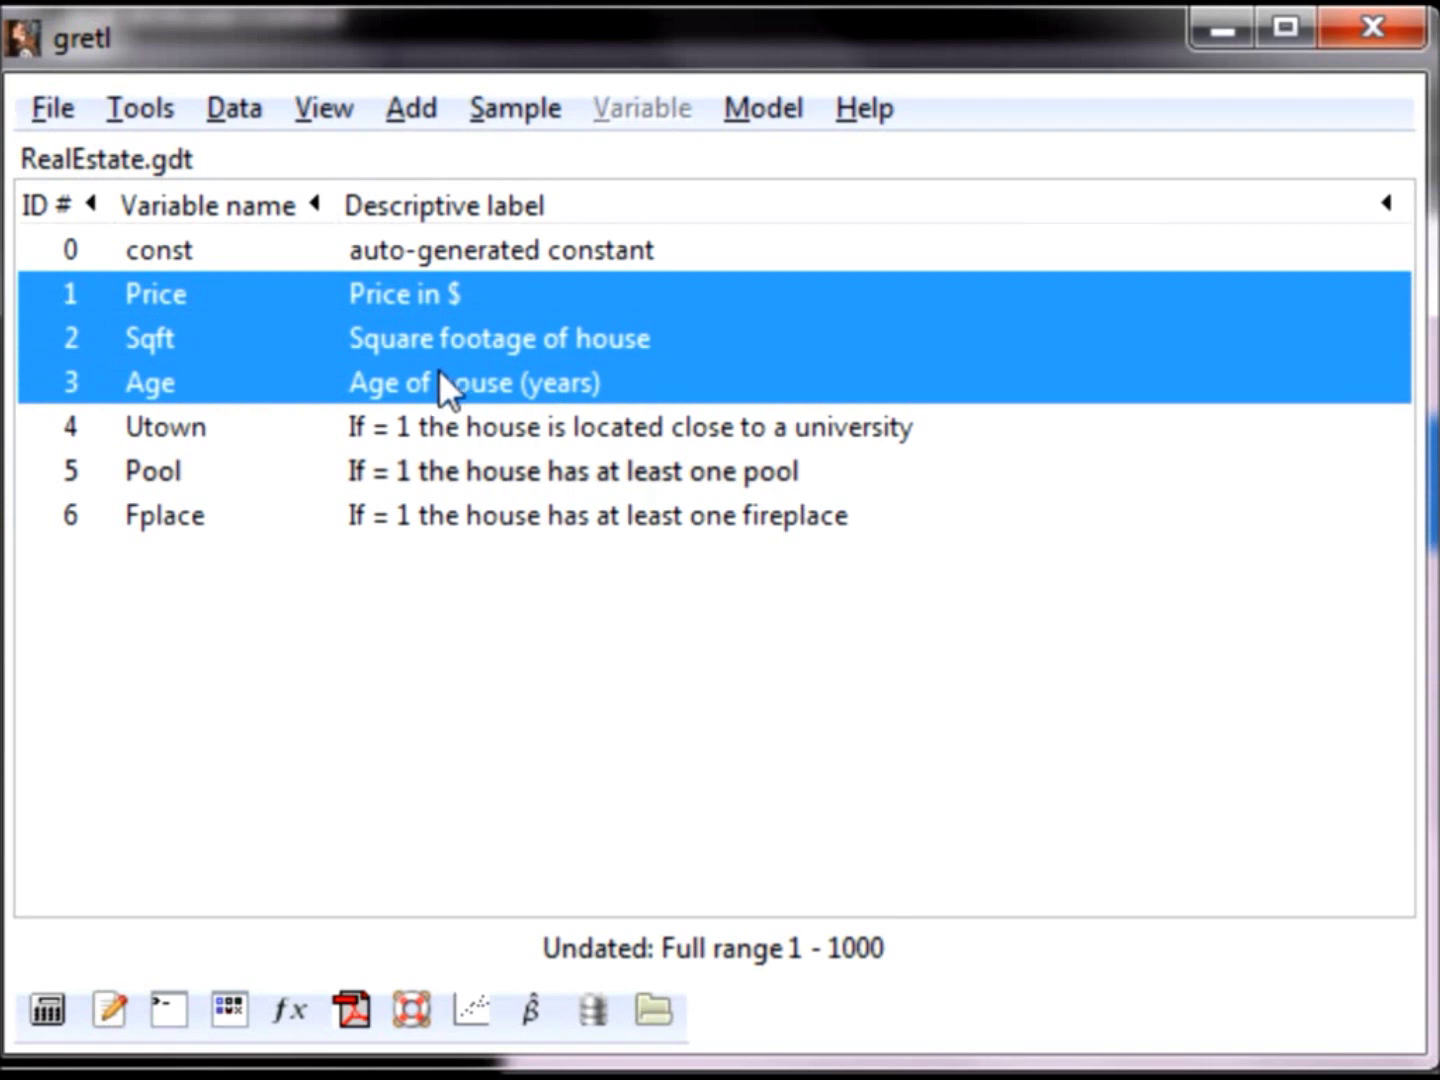
pyautogui.rightClick(438, 368)
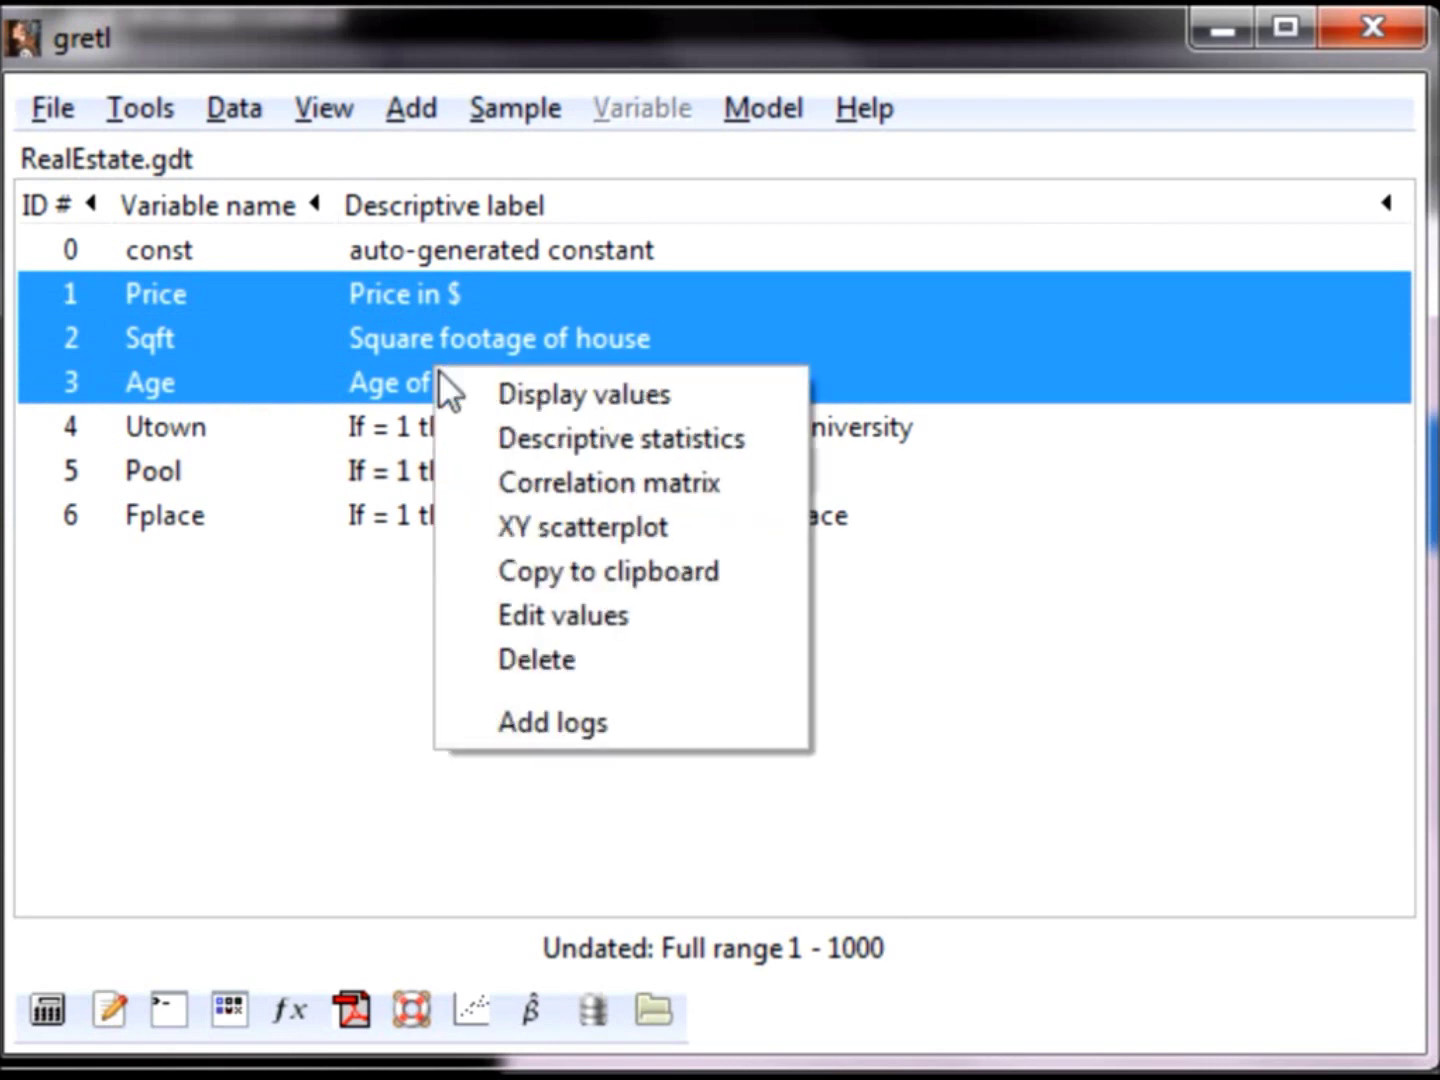
pyautogui.click(496, 478)
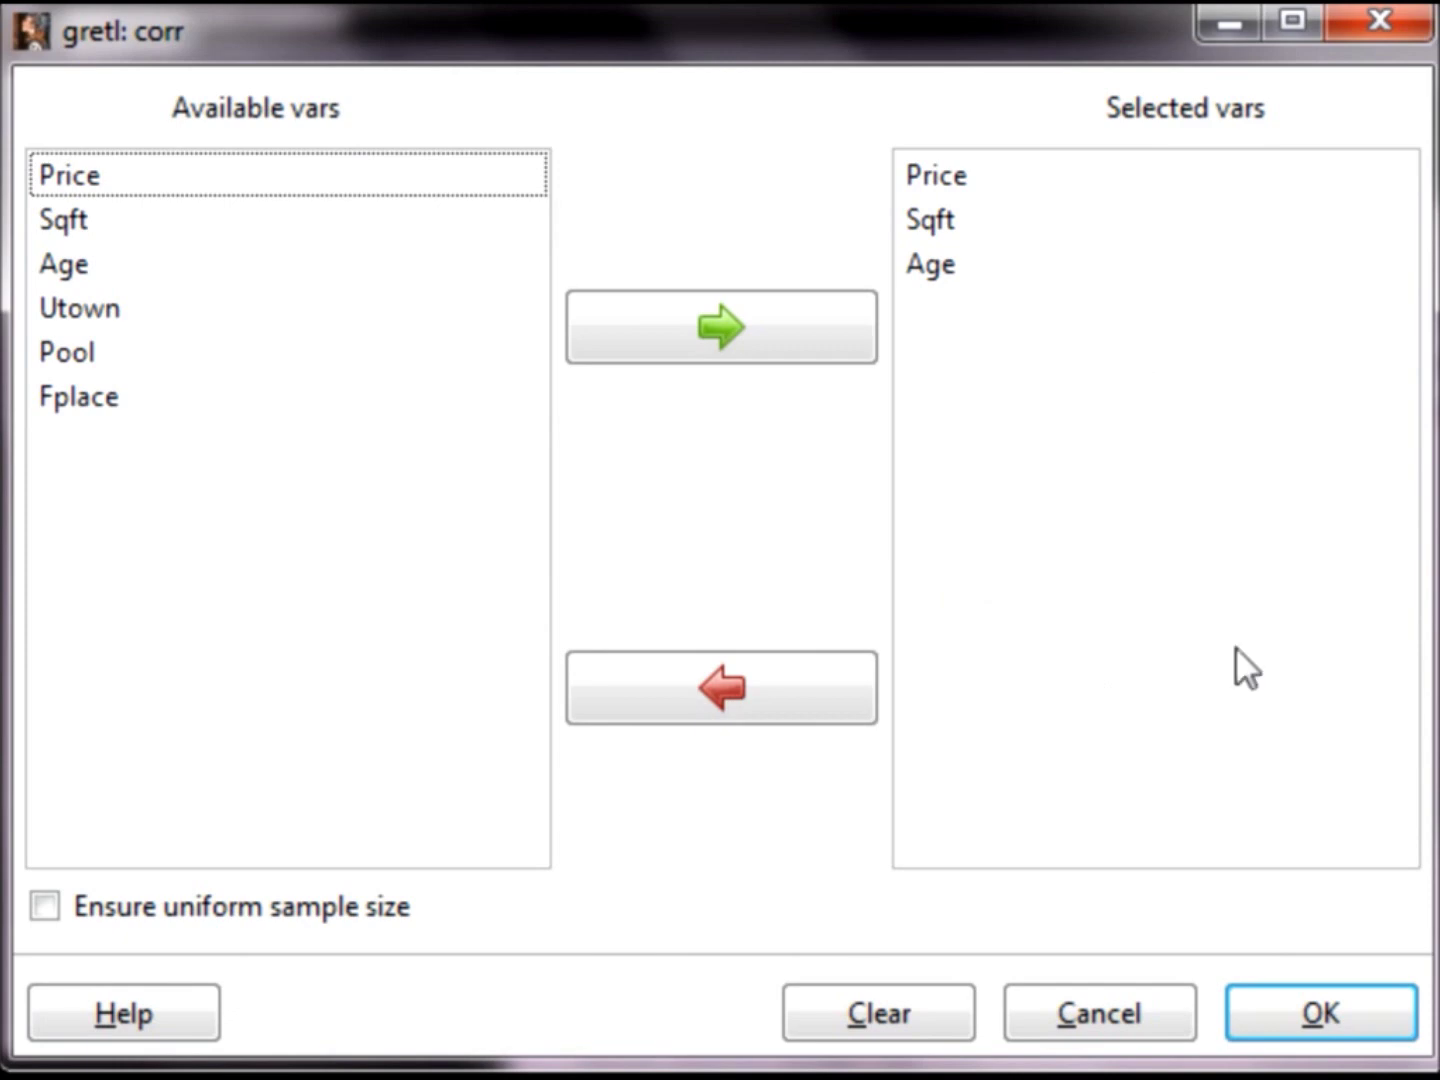
pyautogui.click(1299, 1002)
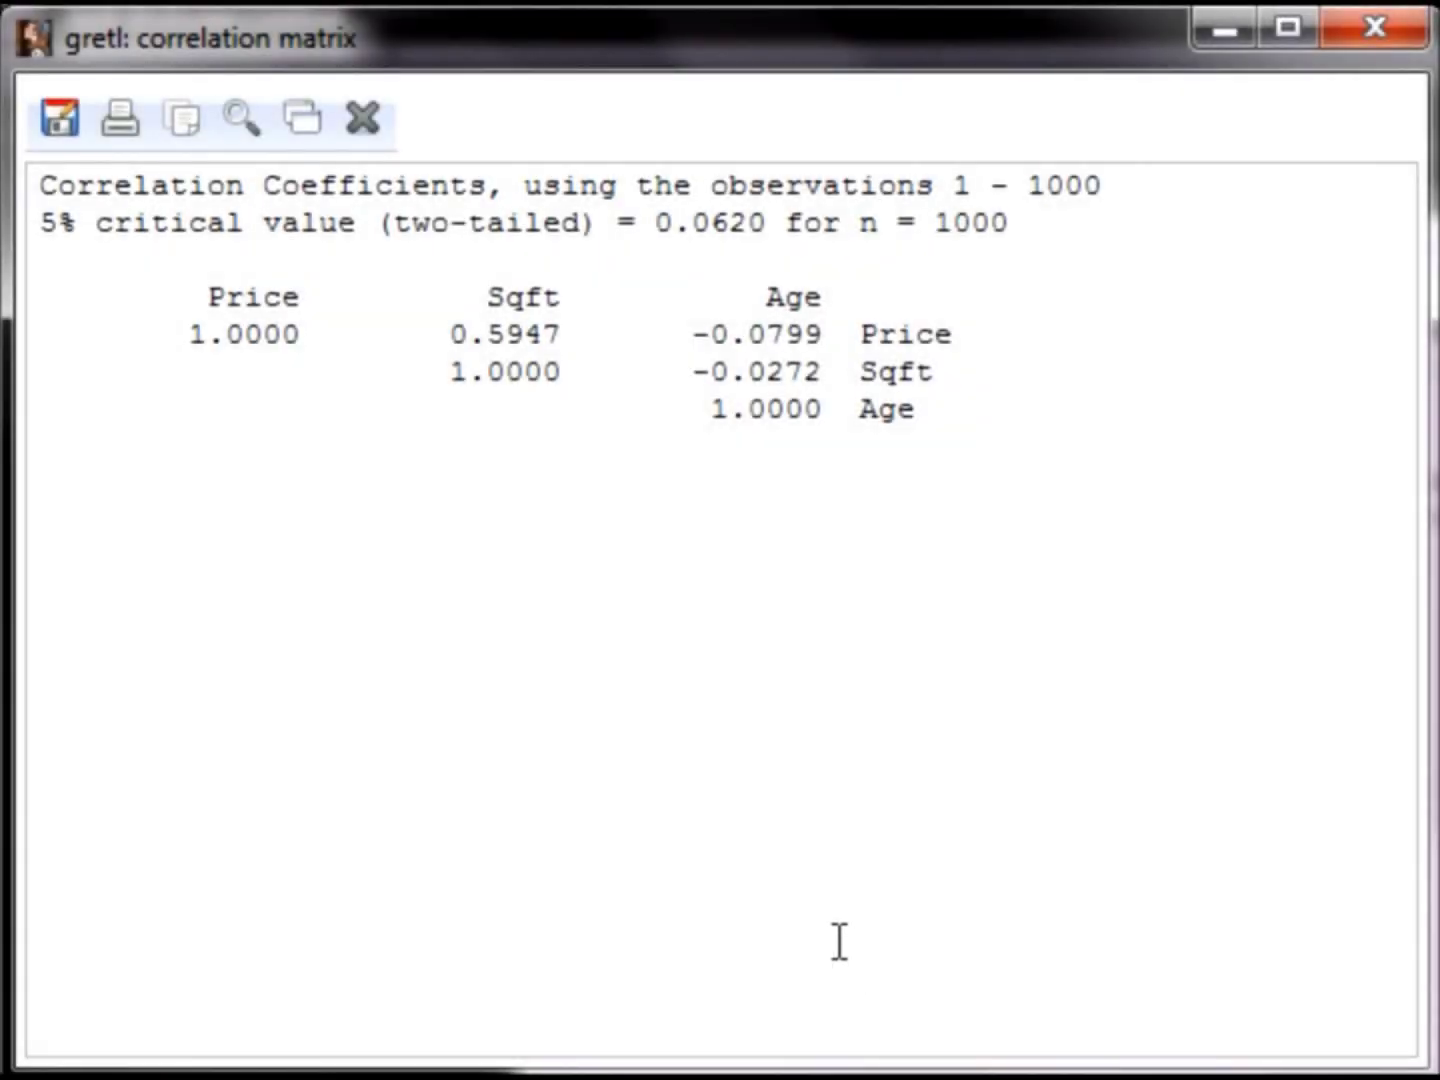
# Step: Highlight the Price–Sqft (0.5947), Price–Age (-0.0799) and Sqft–Age (-0.0272) correlations
pyautogui.moveTo(440, 334); pyautogui.dragTo(571, 326)
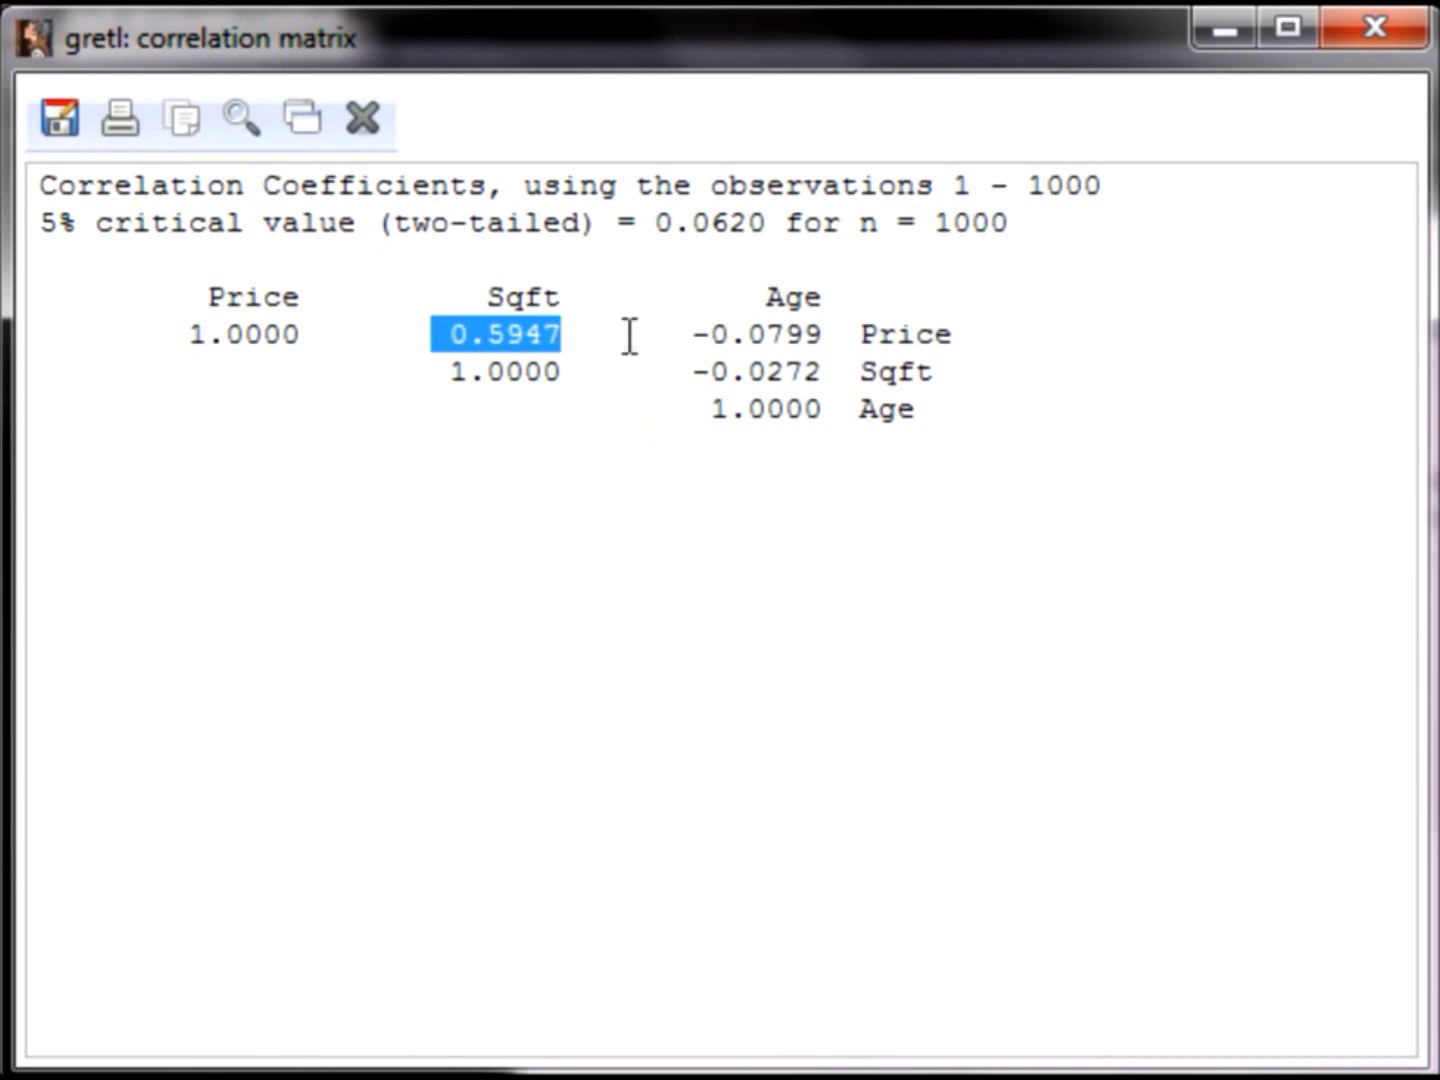
pyautogui.moveTo(688, 337); pyautogui.dragTo(828, 340)
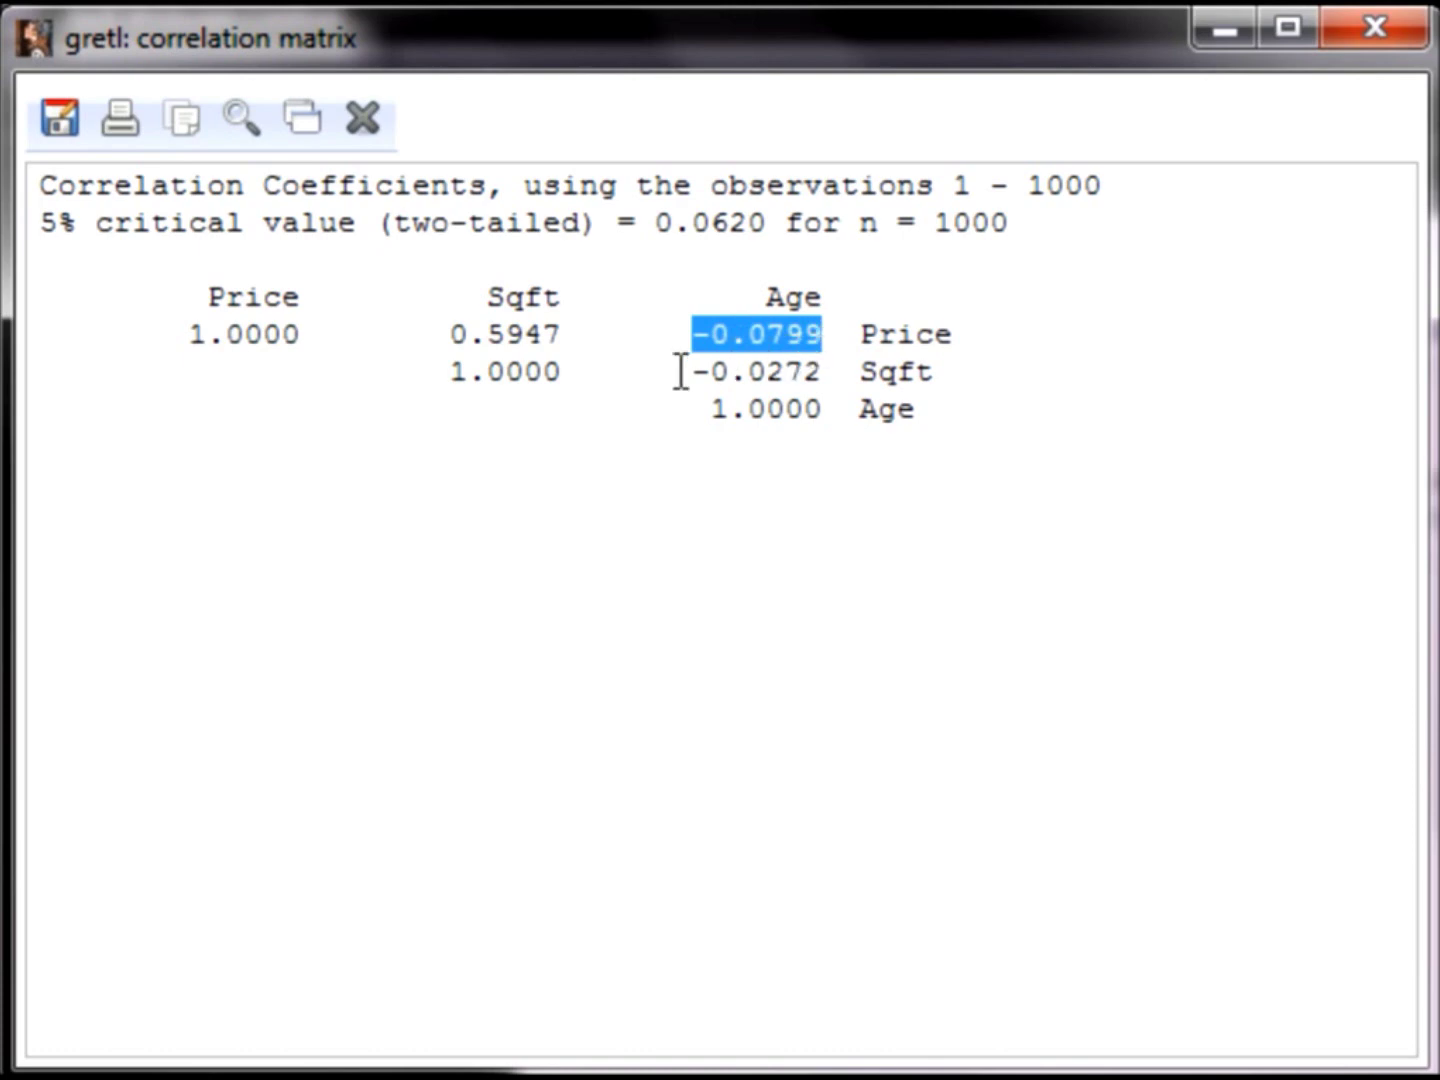
pyautogui.moveTo(678, 372); pyautogui.dragTo(826, 372)
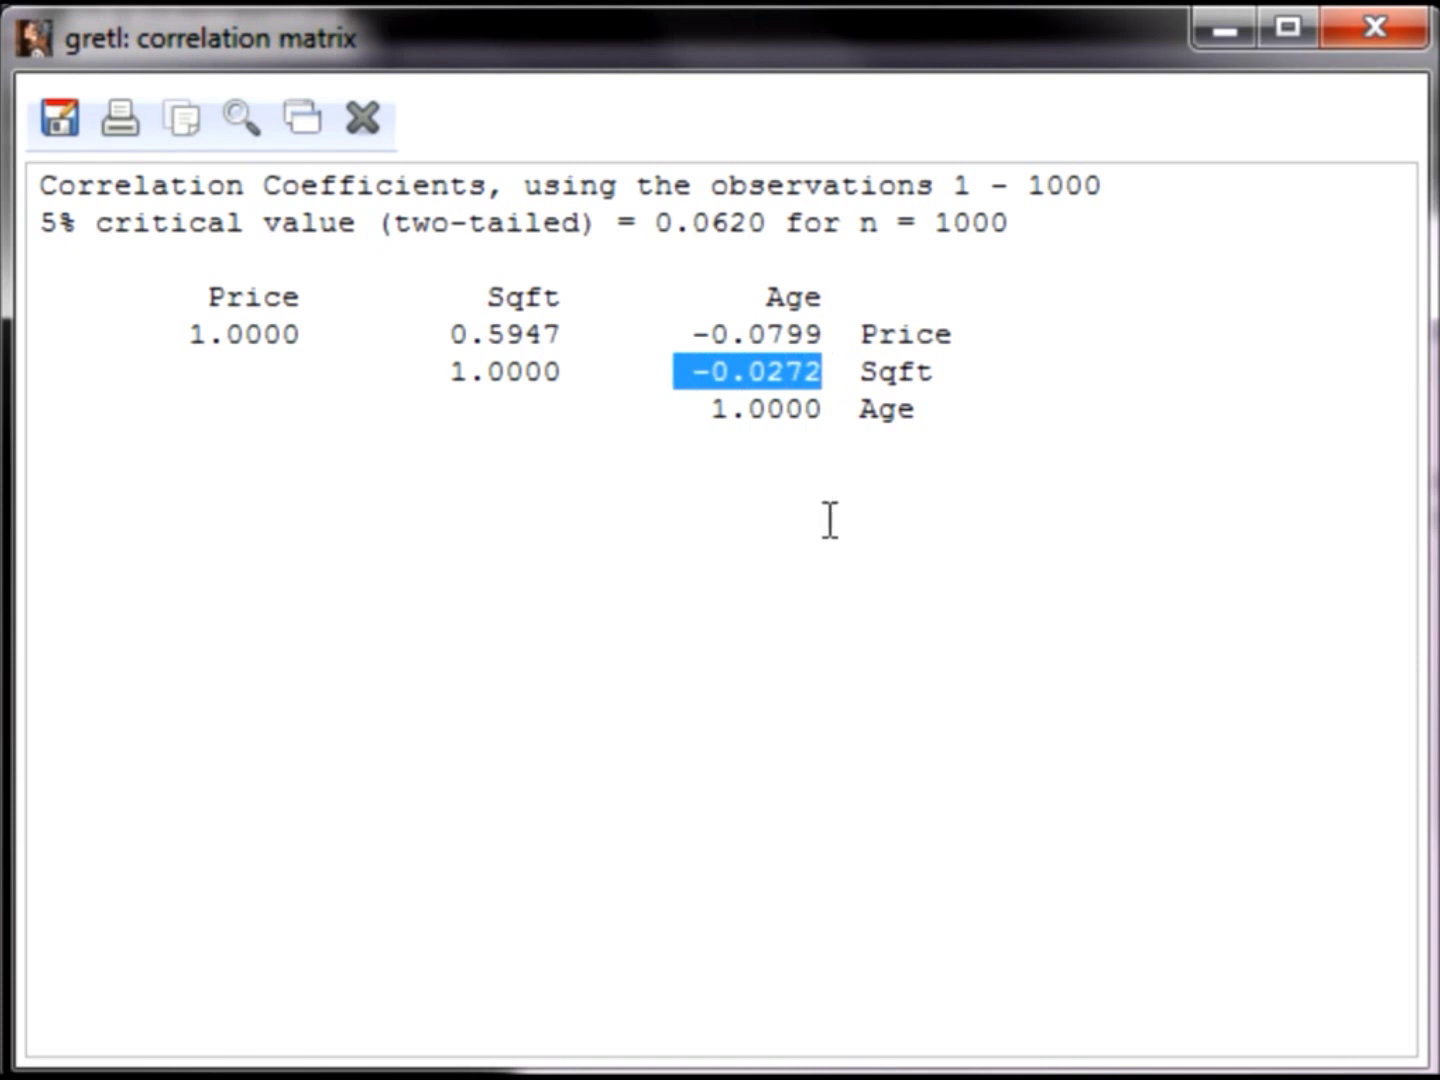
pyautogui.click(862, 635)
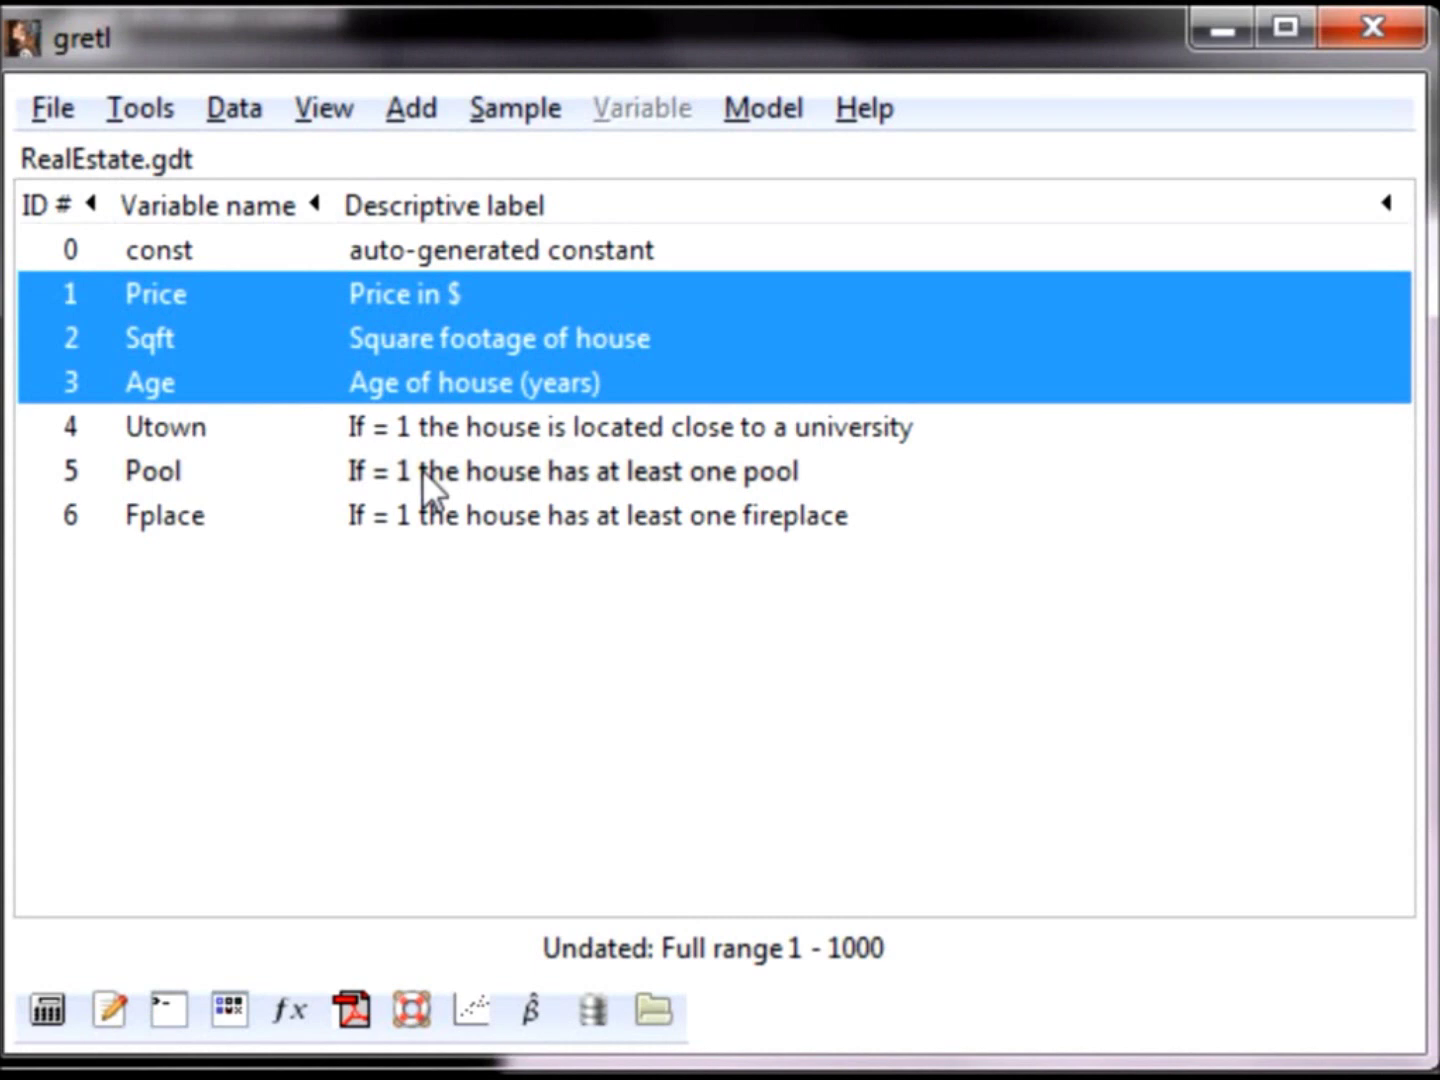
pyautogui.click(324, 102)
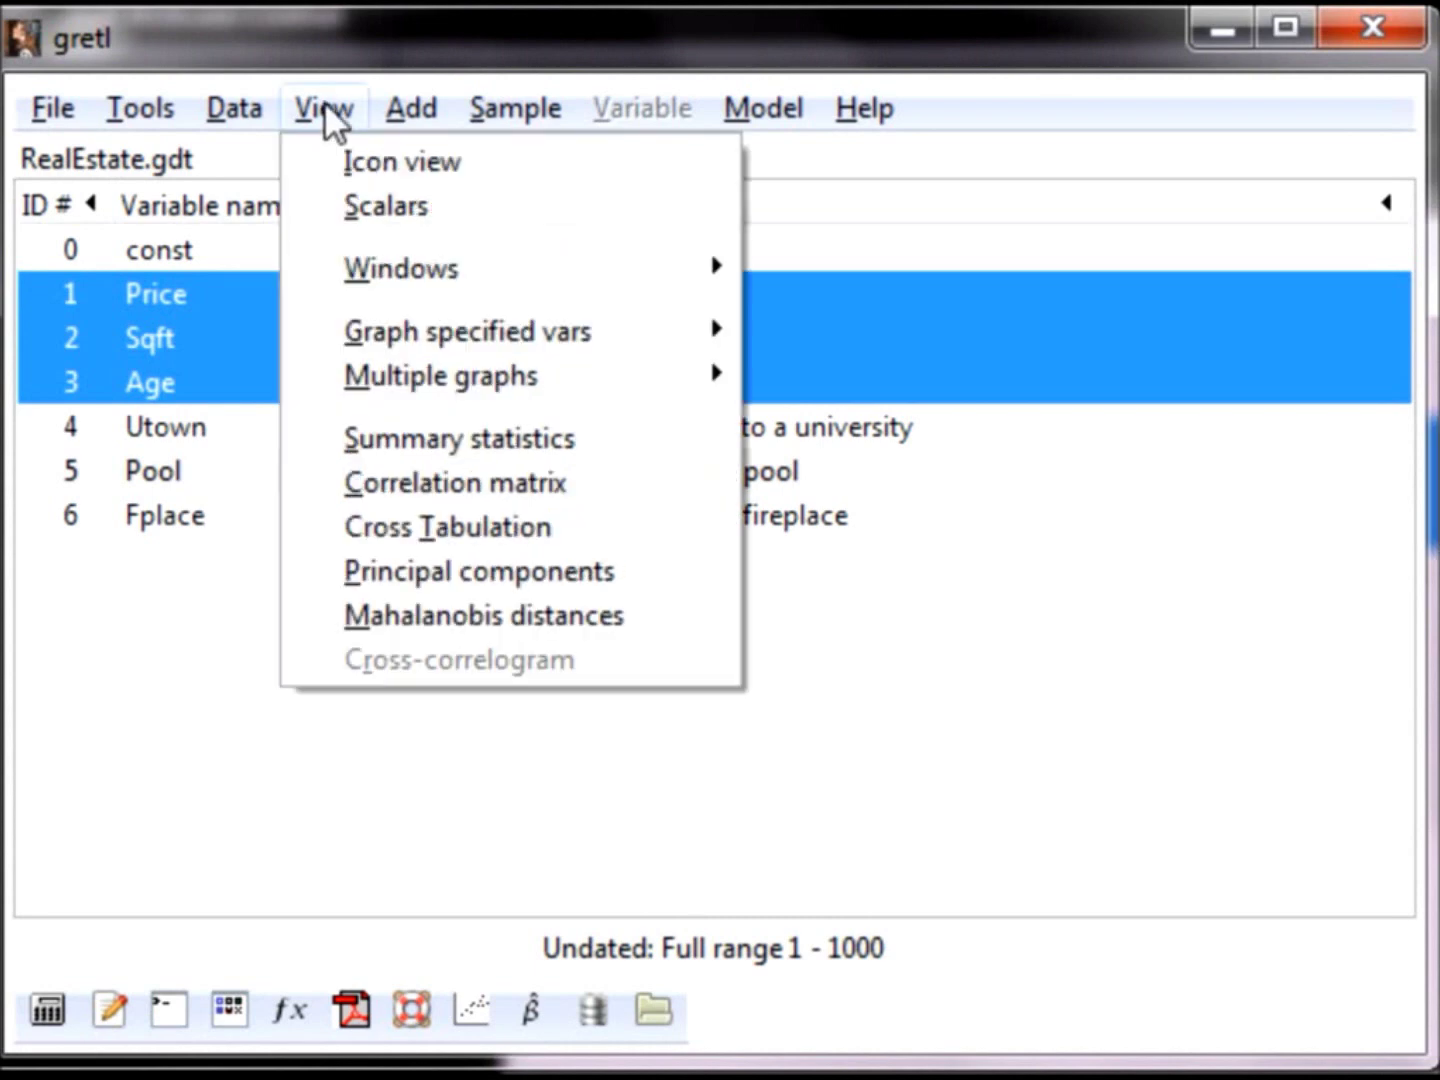
# Step: Define an XY scatterplot with Sqft on the X-axis and Price on the Y-axis
pyautogui.moveTo(473, 336)
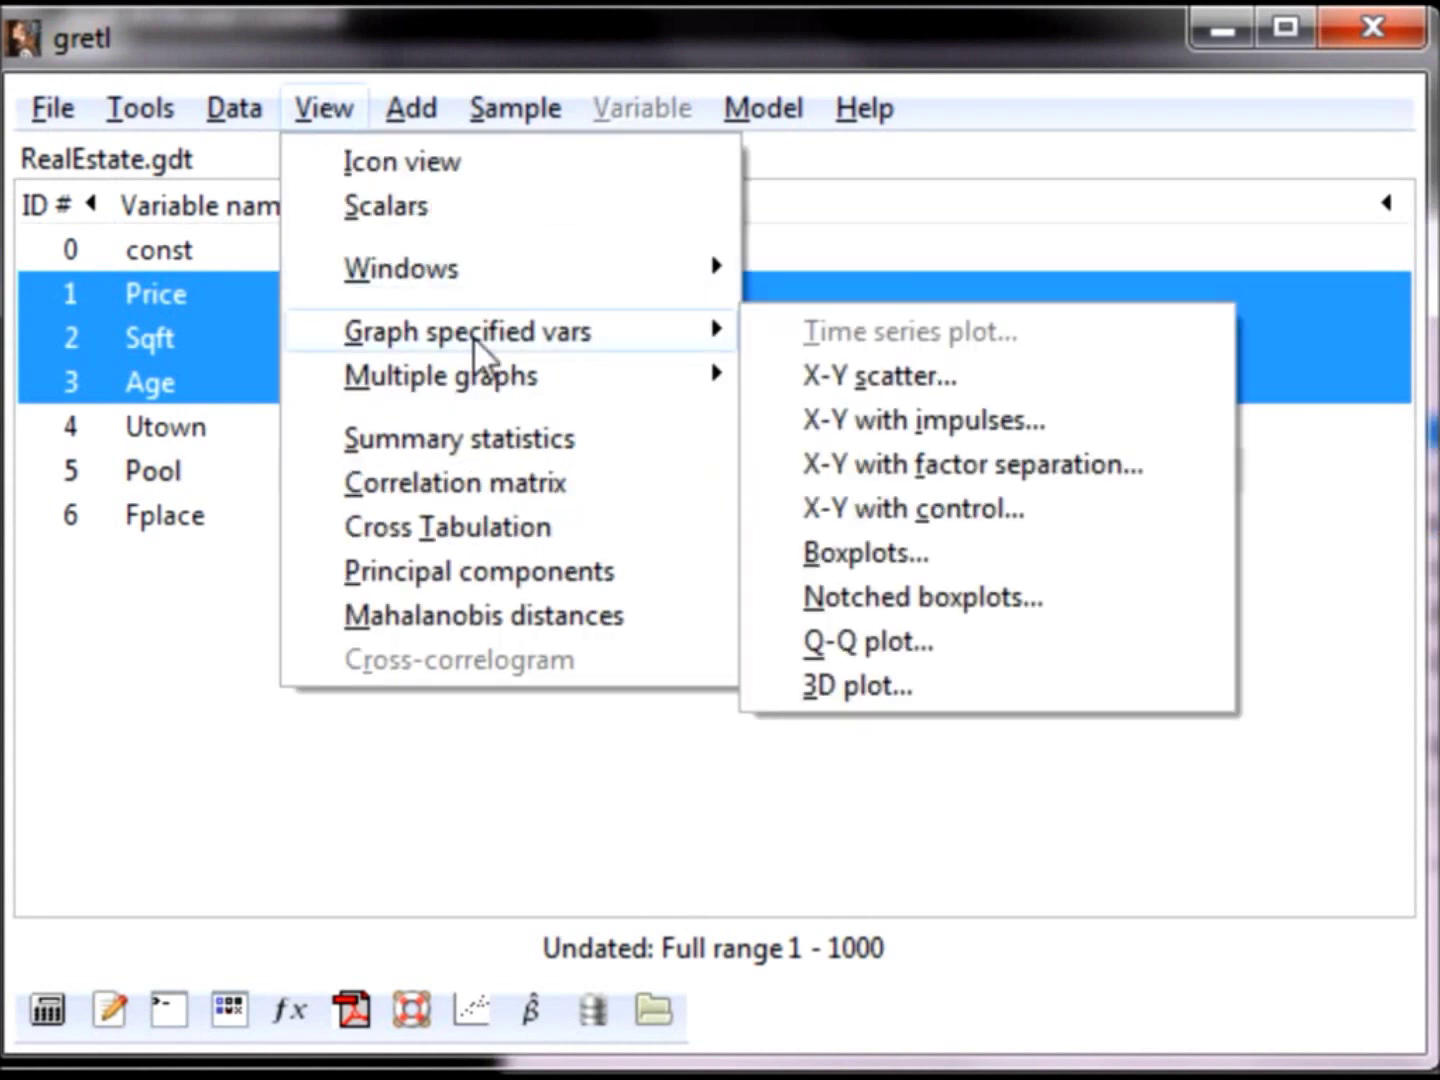
pyautogui.click(792, 375)
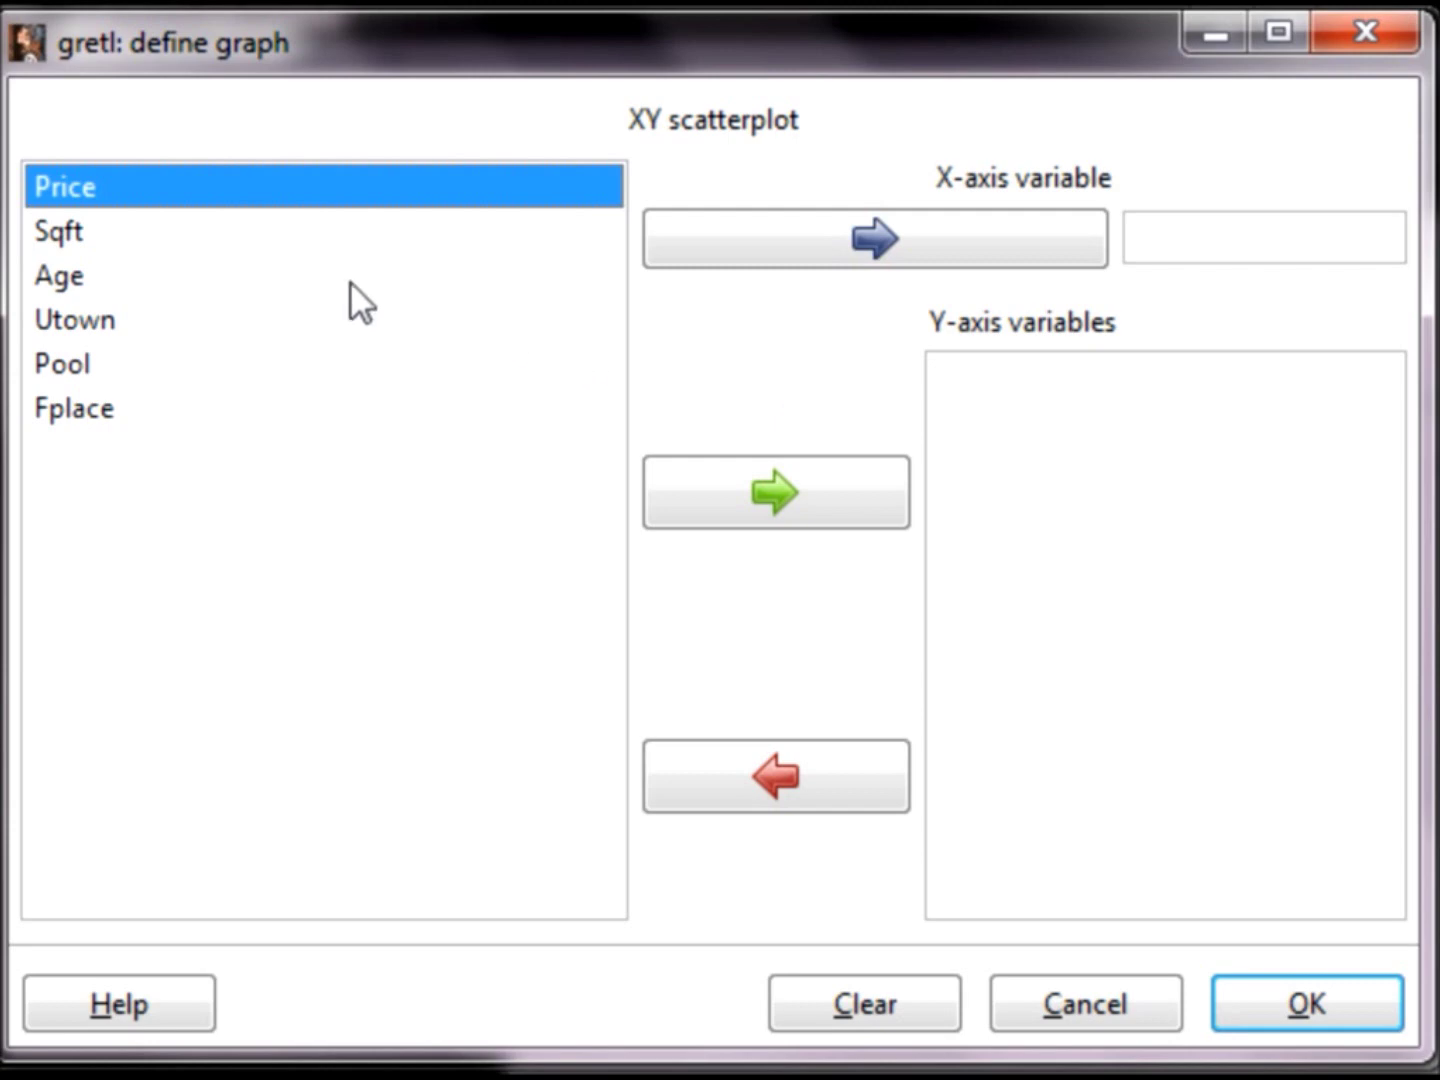
pyautogui.click(230, 236)
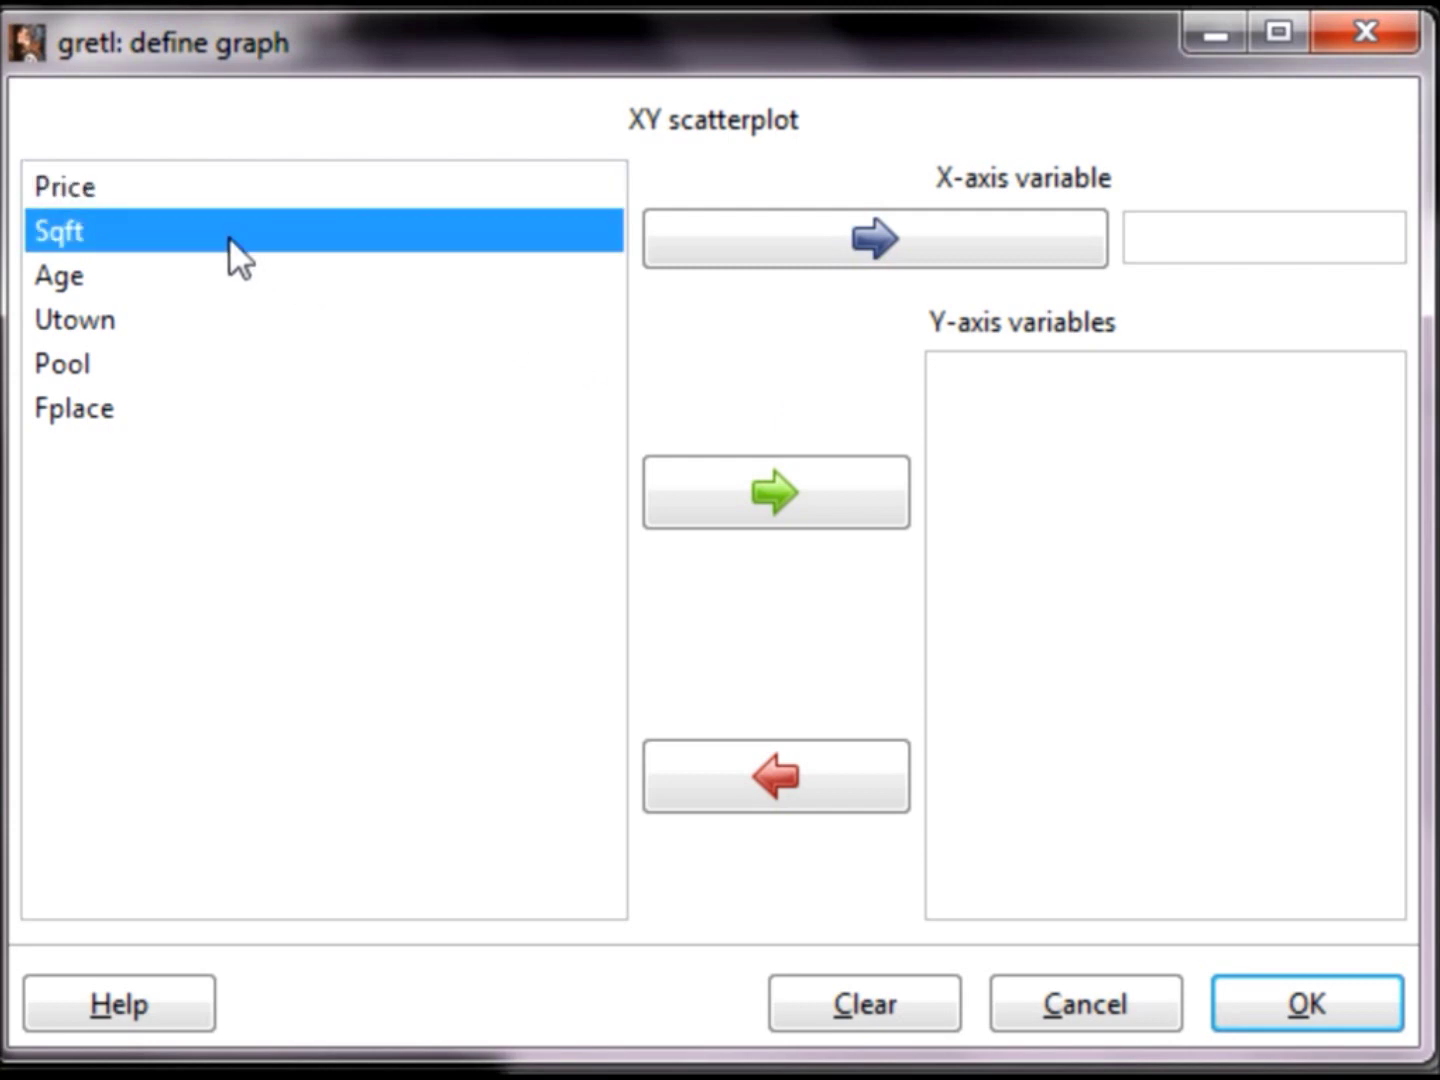
pyautogui.click(739, 262)
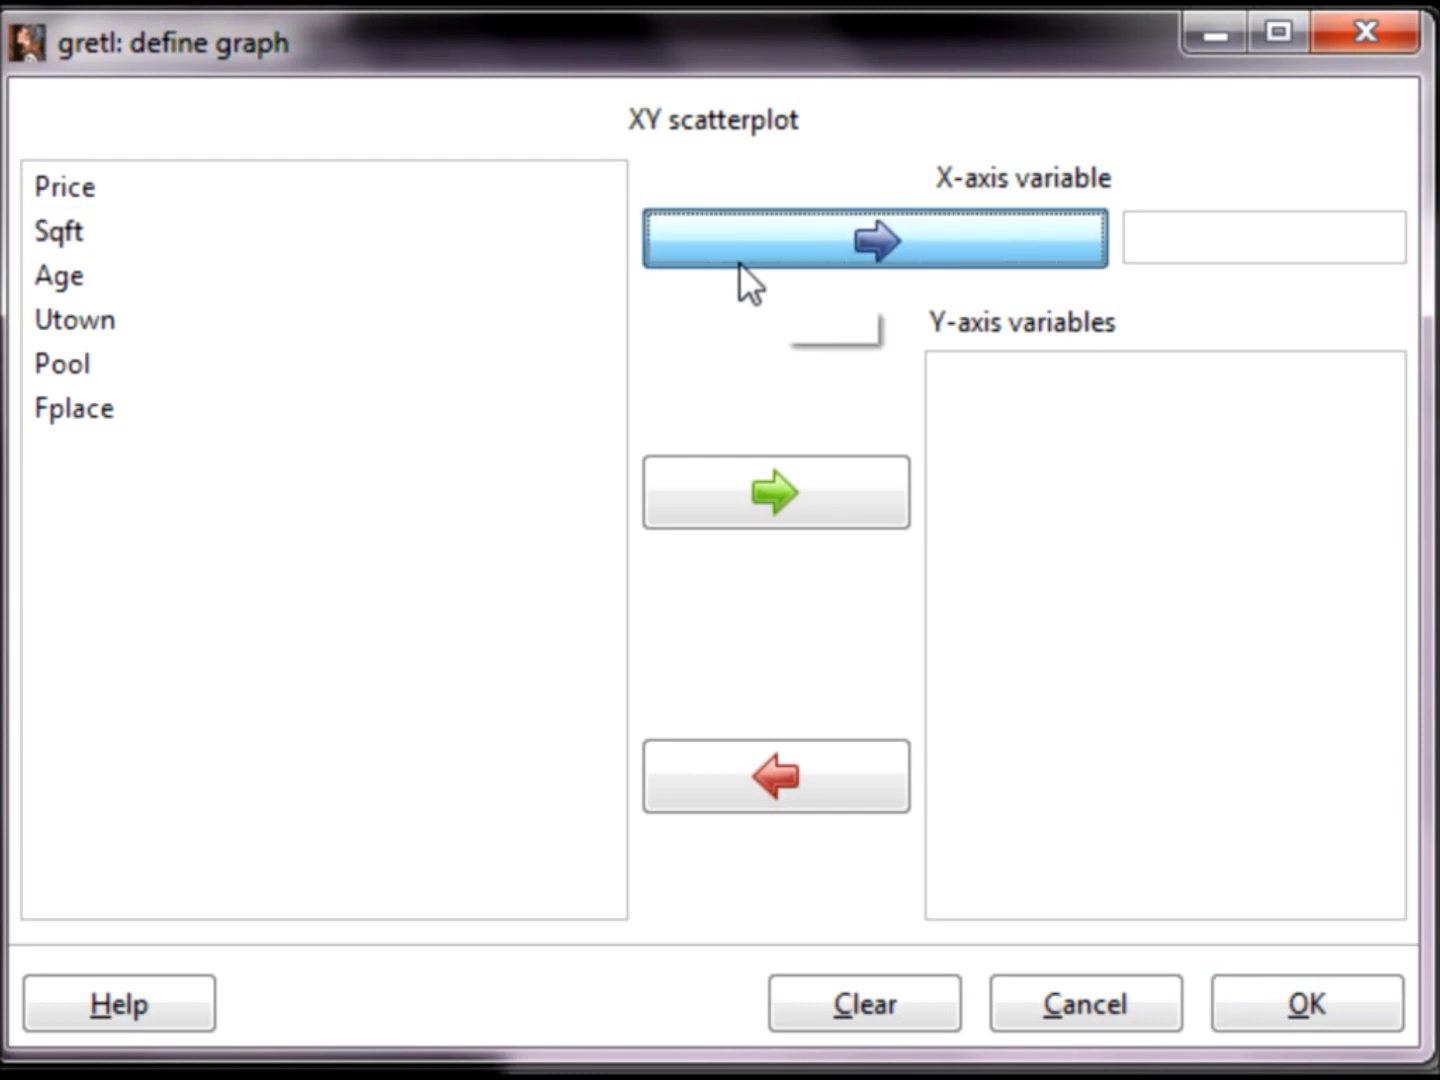
pyautogui.click(357, 192)
pyautogui.click(723, 495)
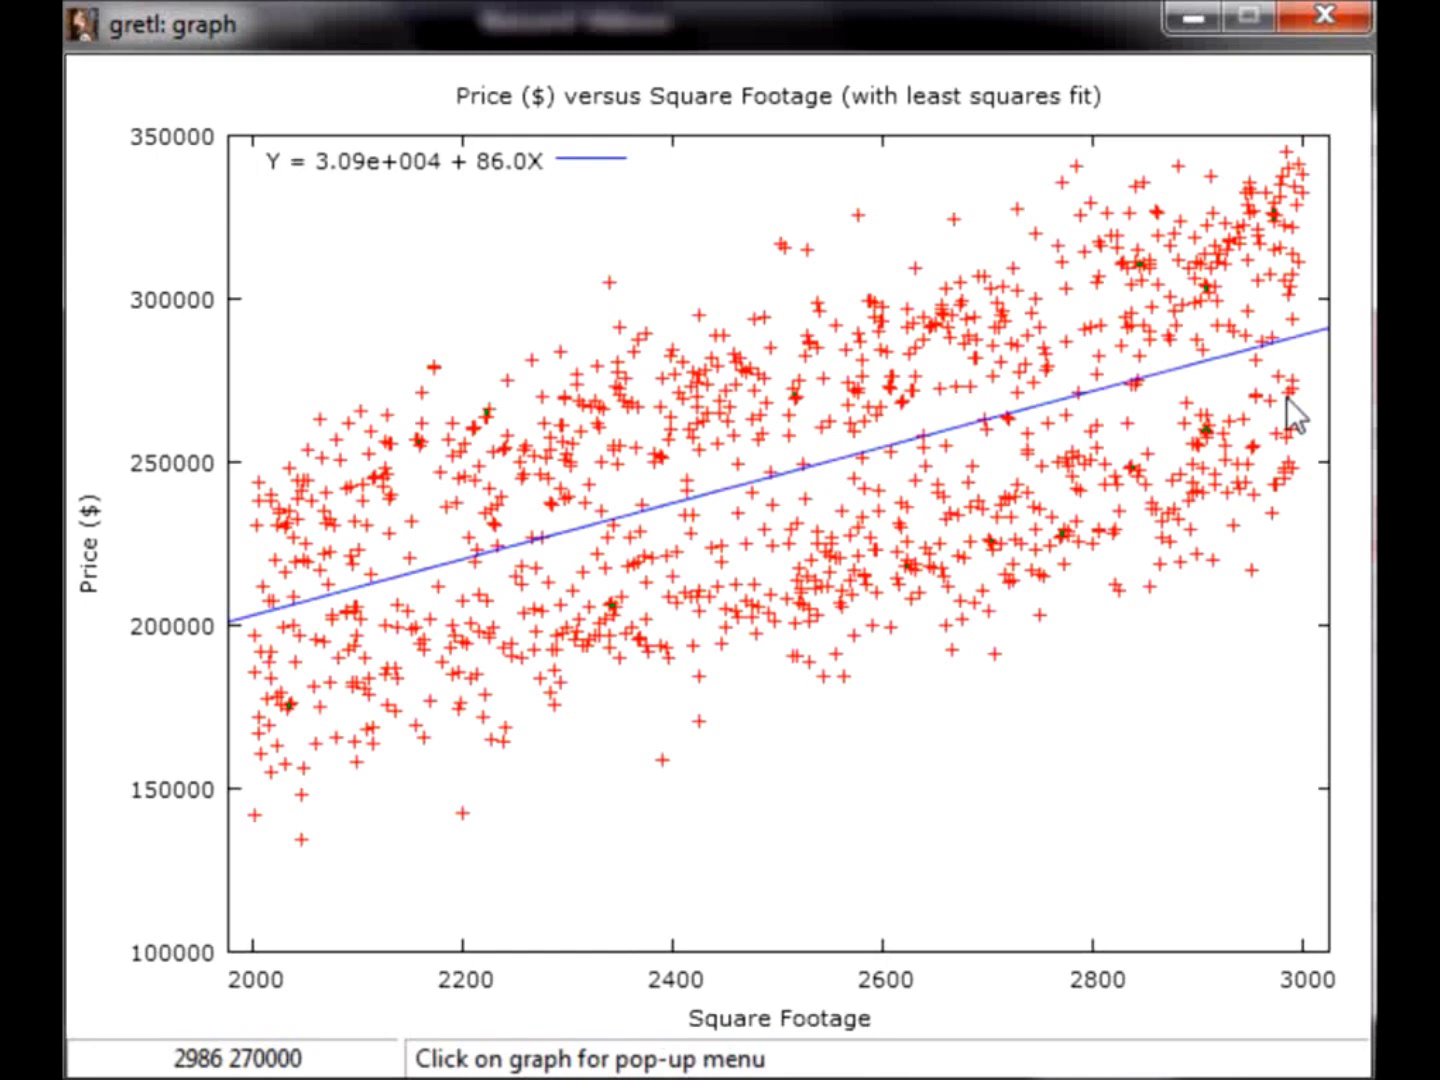
# Step: Bring up the pop-up menu on the Price versus Square Footage scatterplot
pyautogui.click(661, 432)
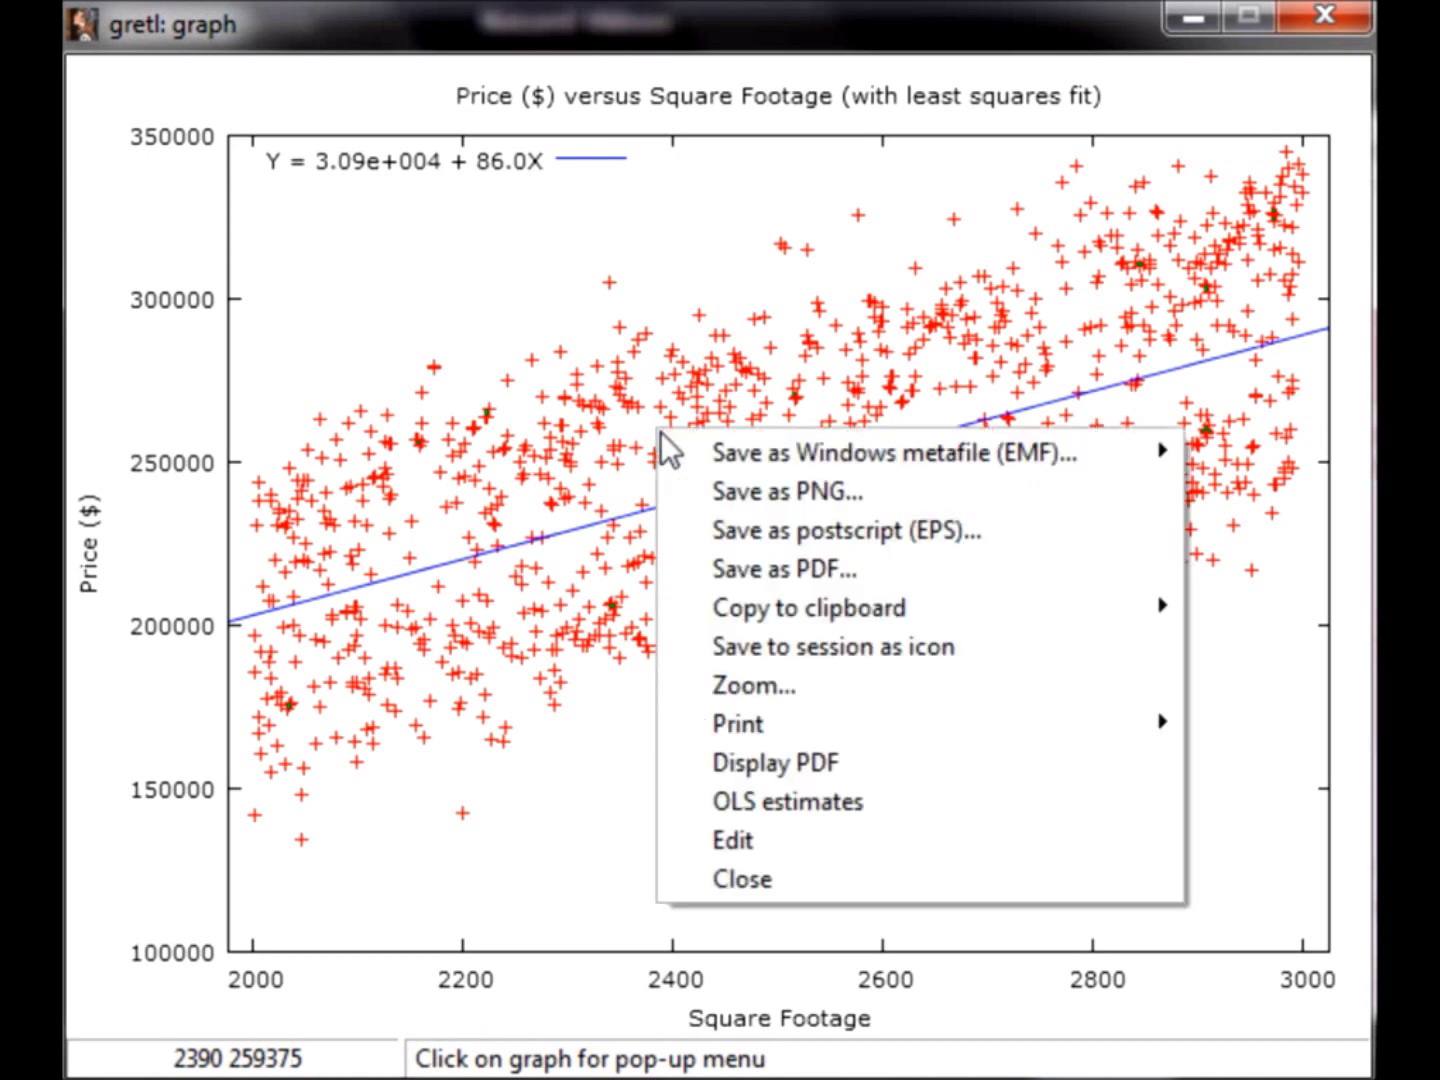
# Step: In the plot controls, keep the key at left top and the linear fitted line
pyautogui.click(743, 836)
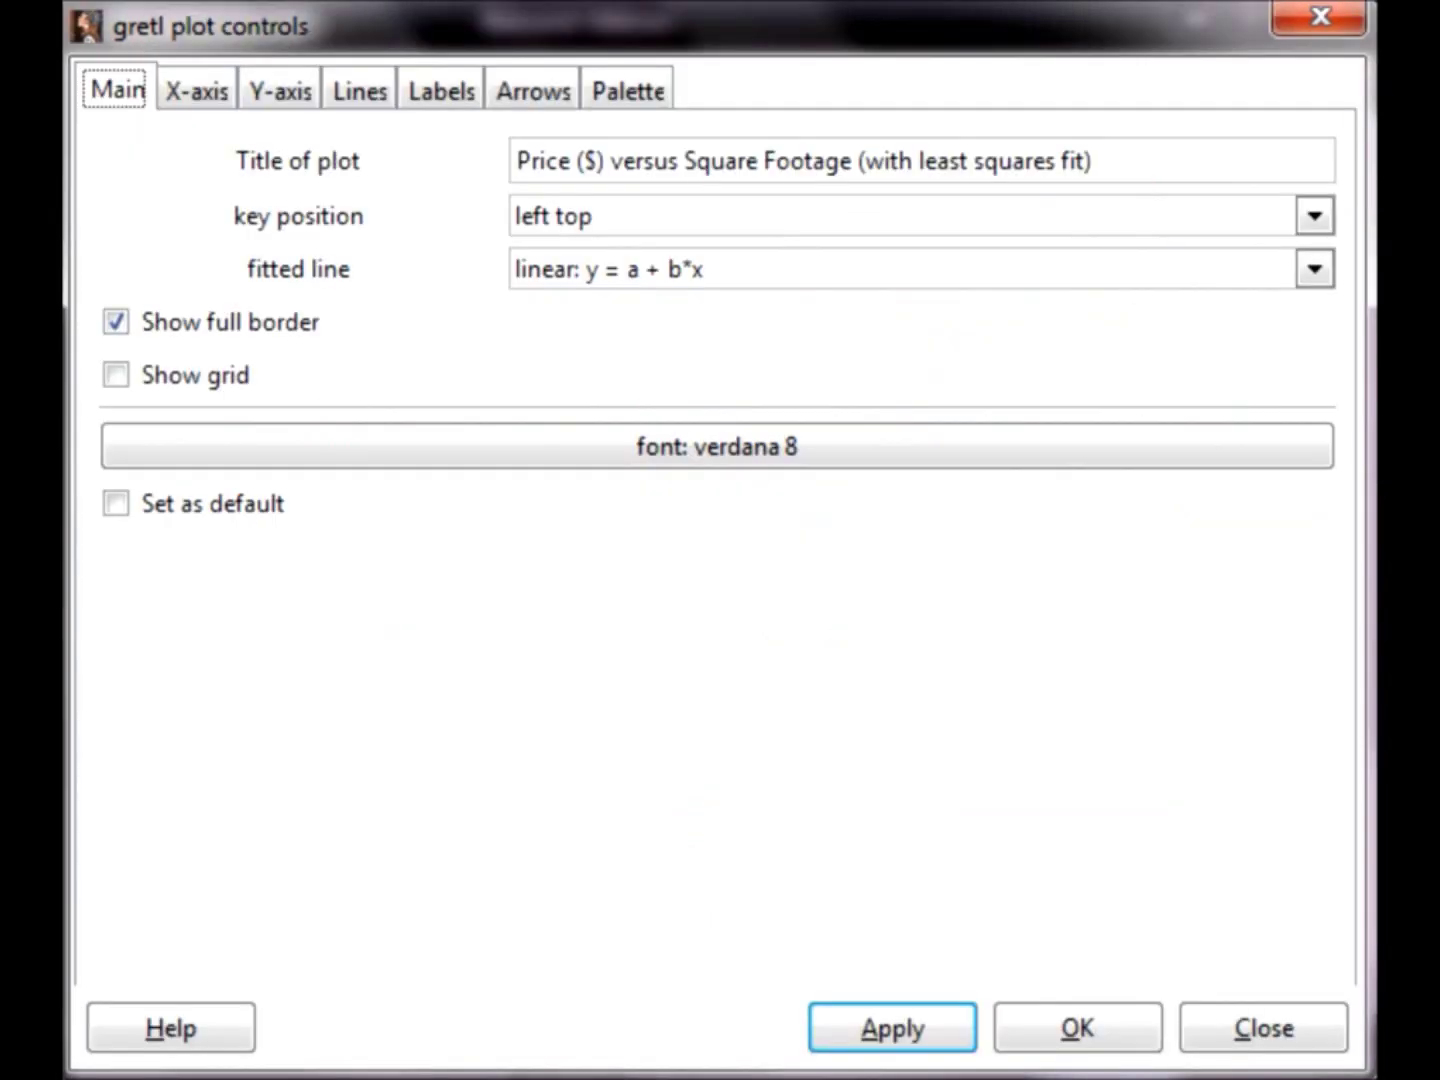
pyautogui.moveTo(1093, 160); pyautogui.dragTo(500, 167)
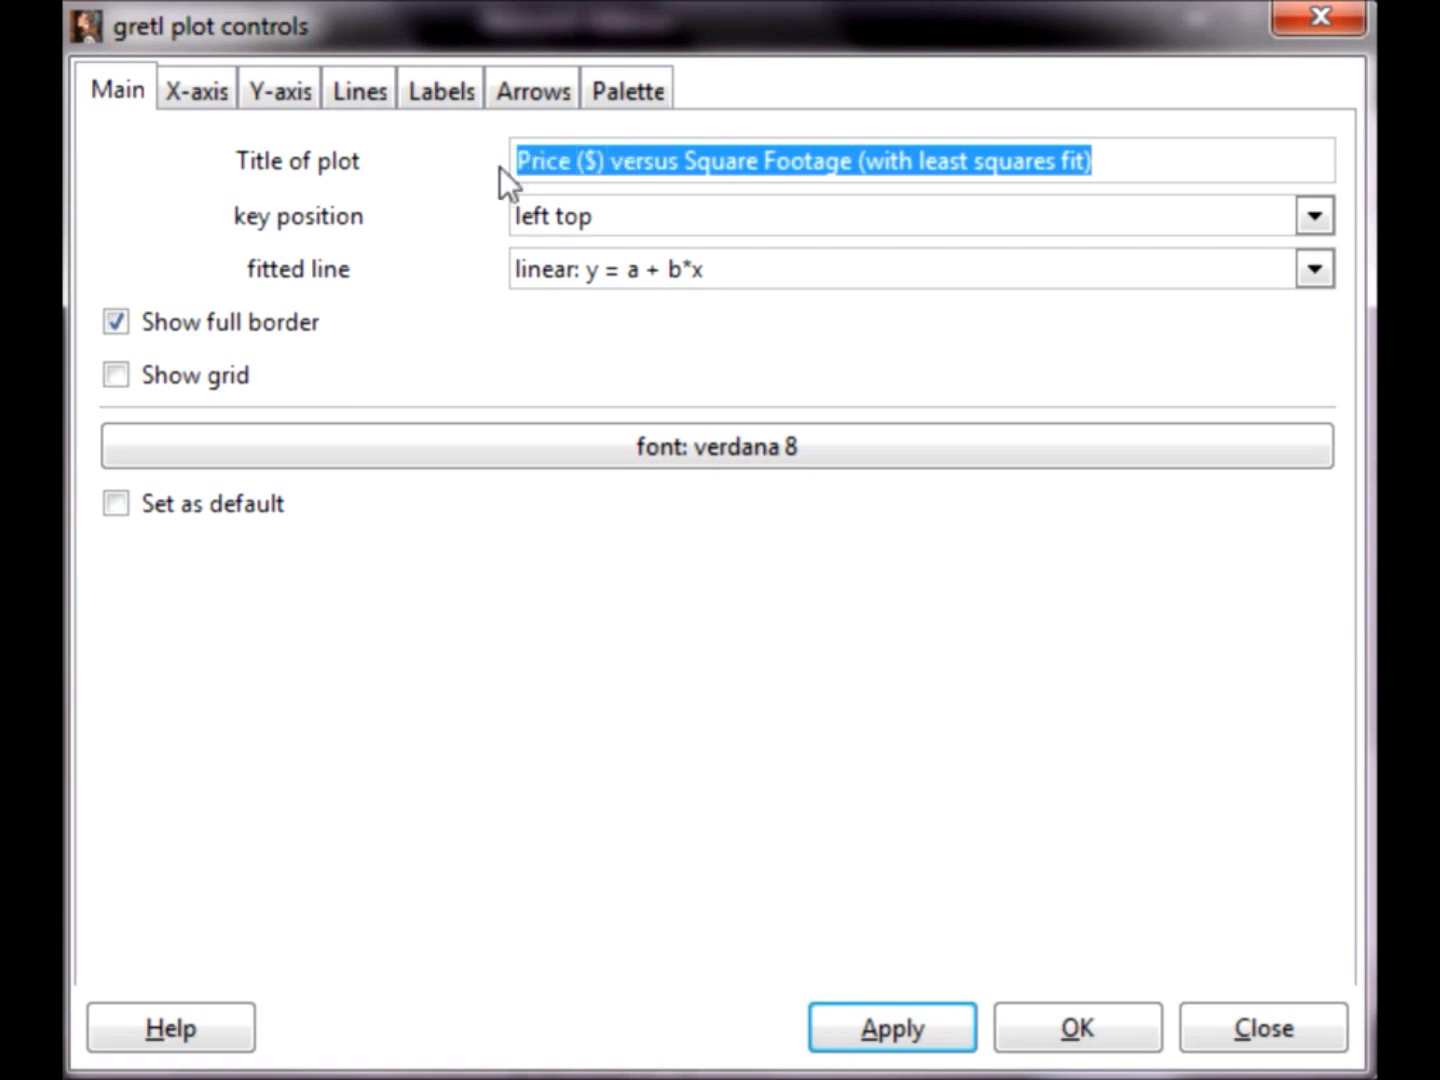
pyautogui.click(643, 215)
pyautogui.click(450, 283)
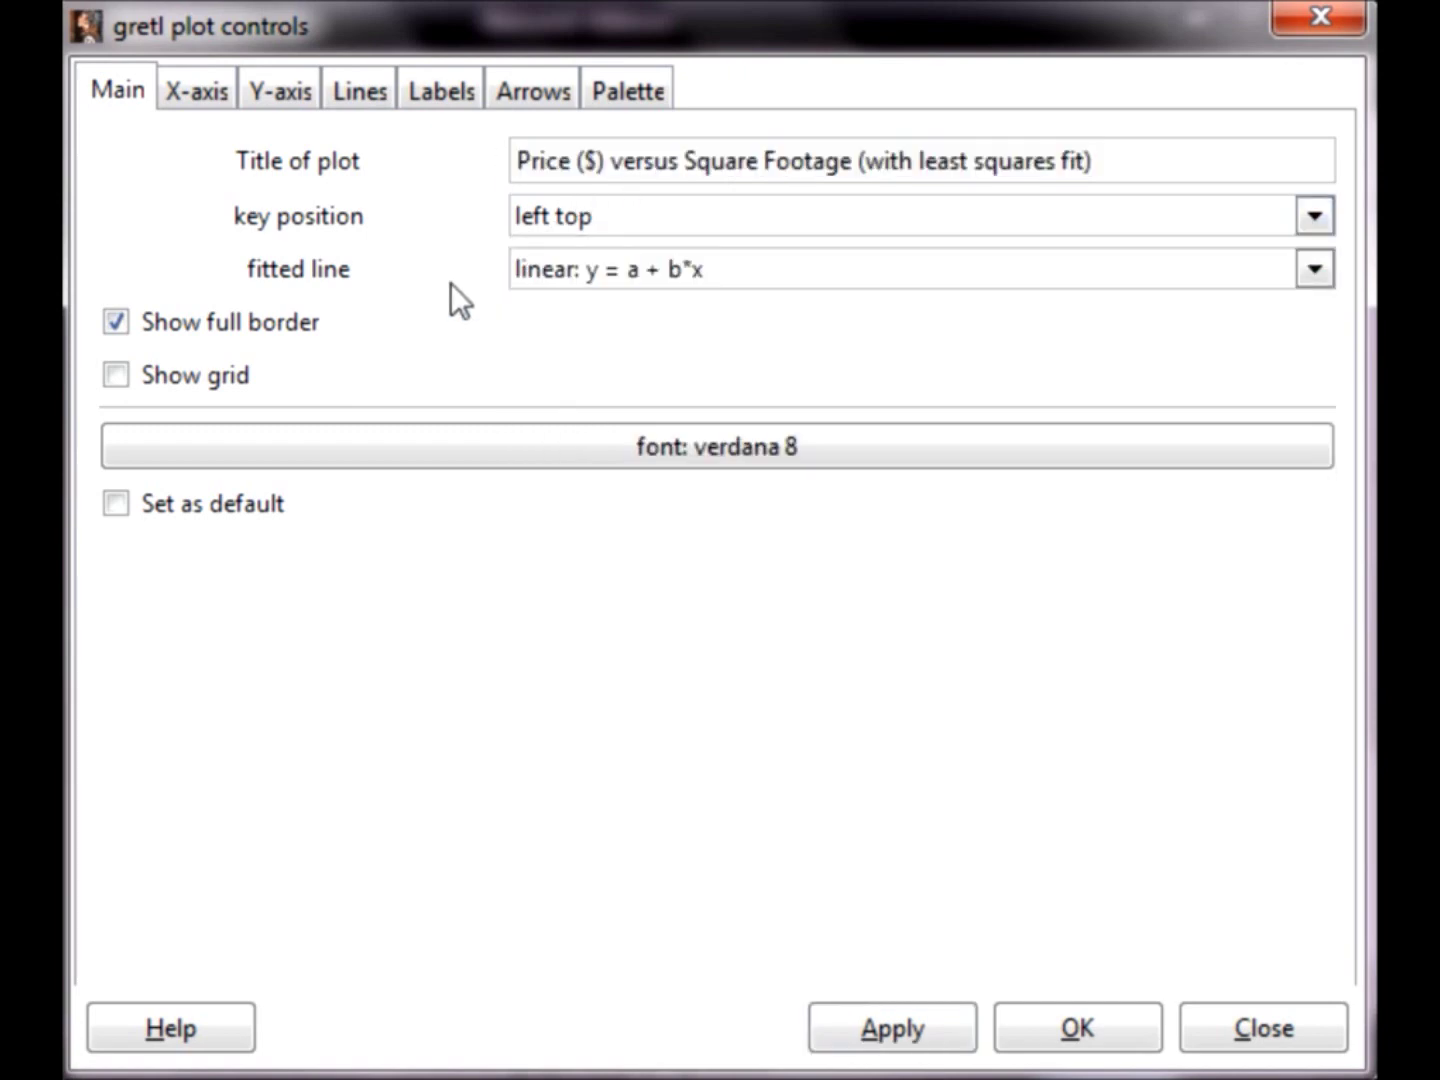
pyautogui.click(568, 281)
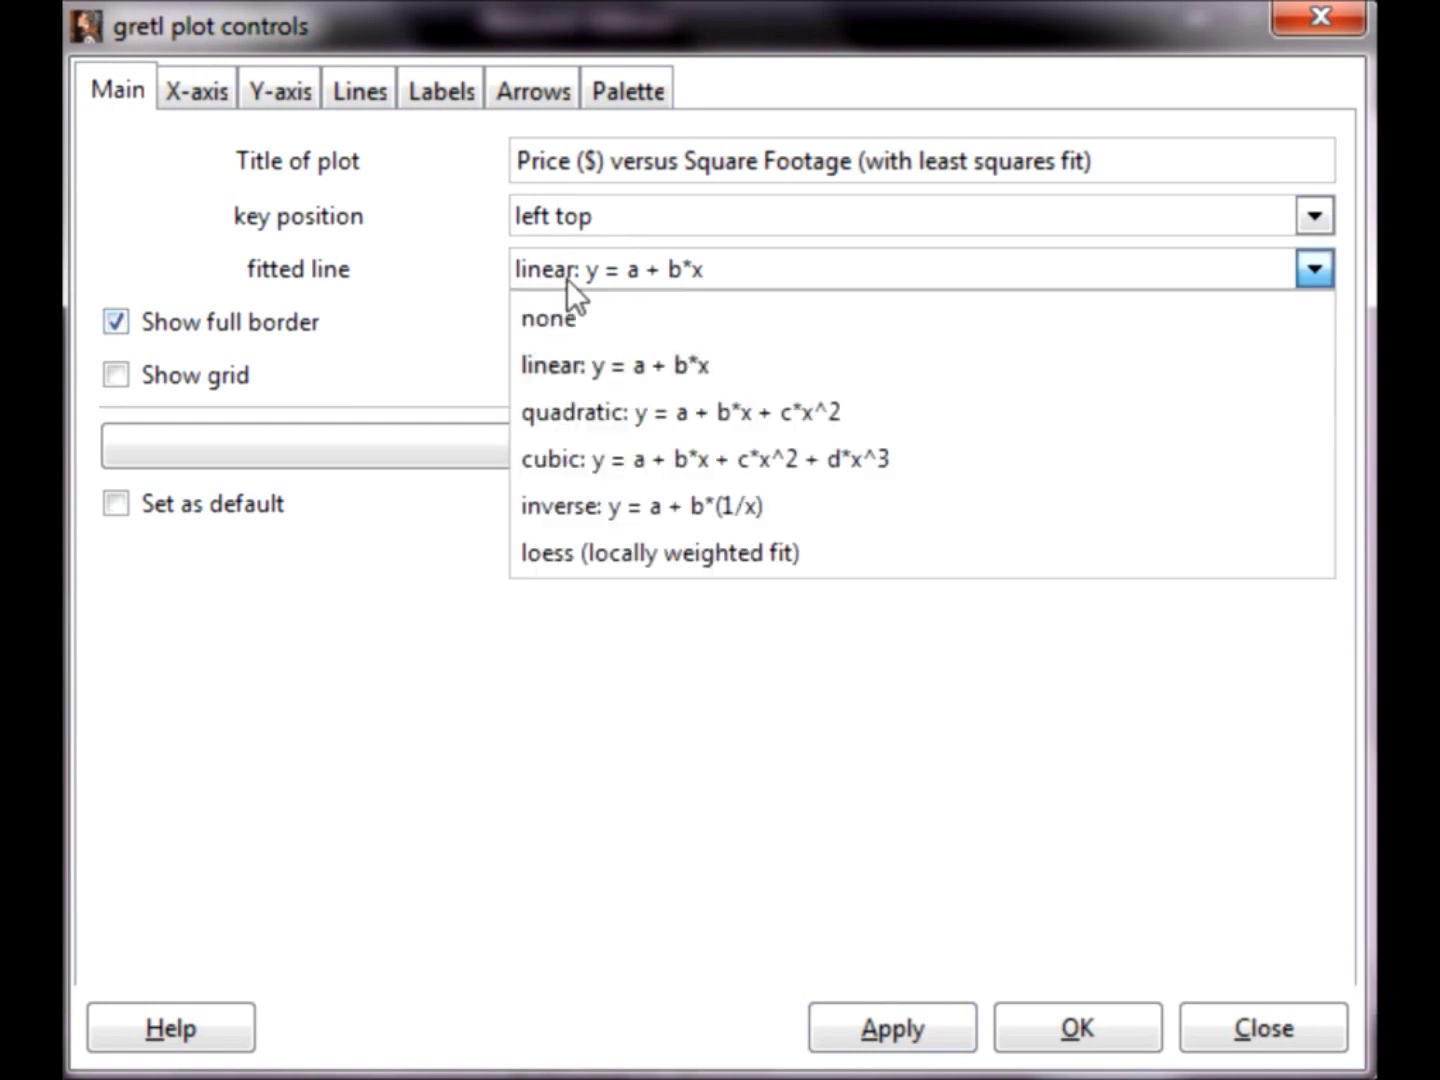
pyautogui.click(436, 310)
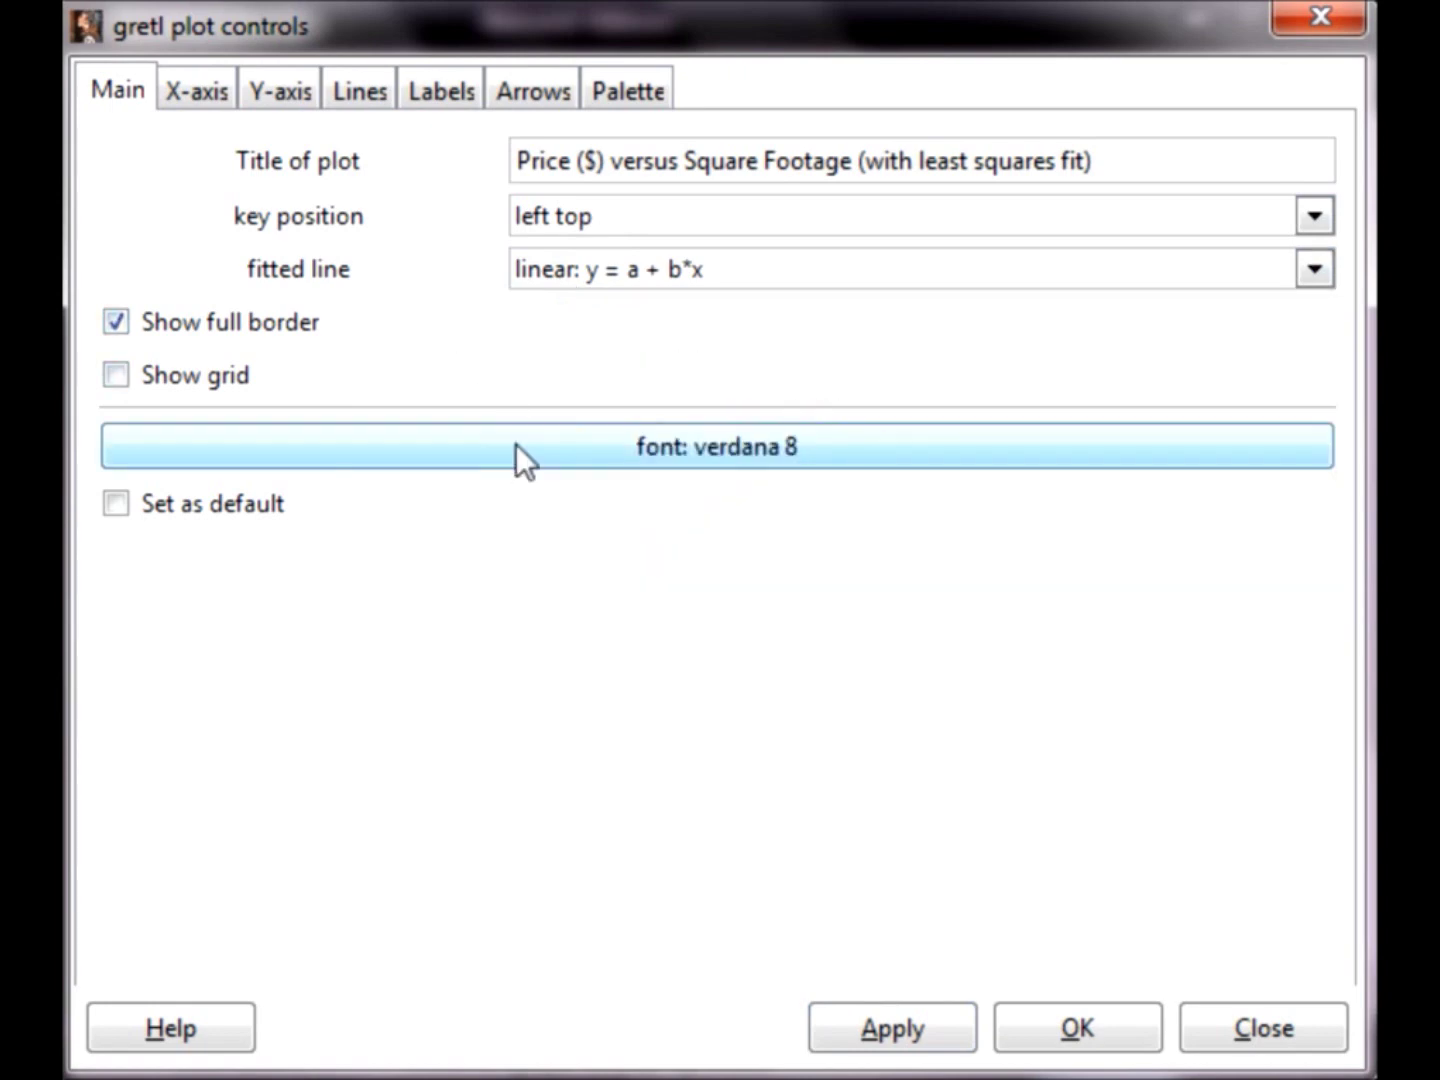
# Step: Review the X-axis range settings of the scatterplot
pyautogui.click(190, 86)
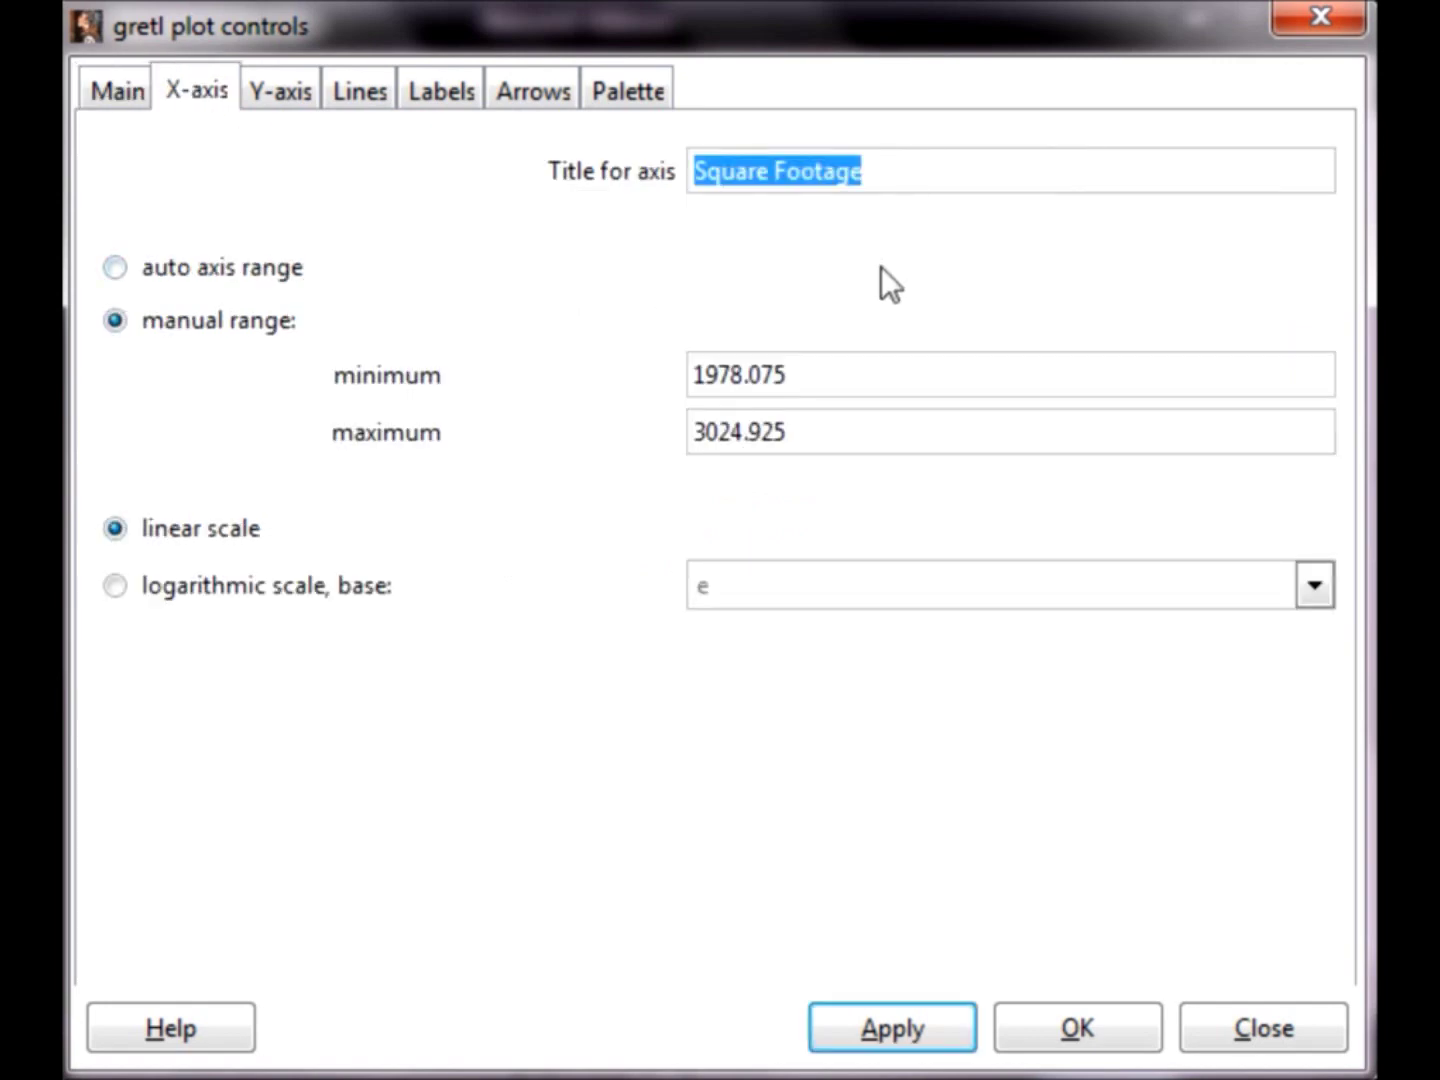
pyautogui.click(850, 376)
pyautogui.click(850, 424)
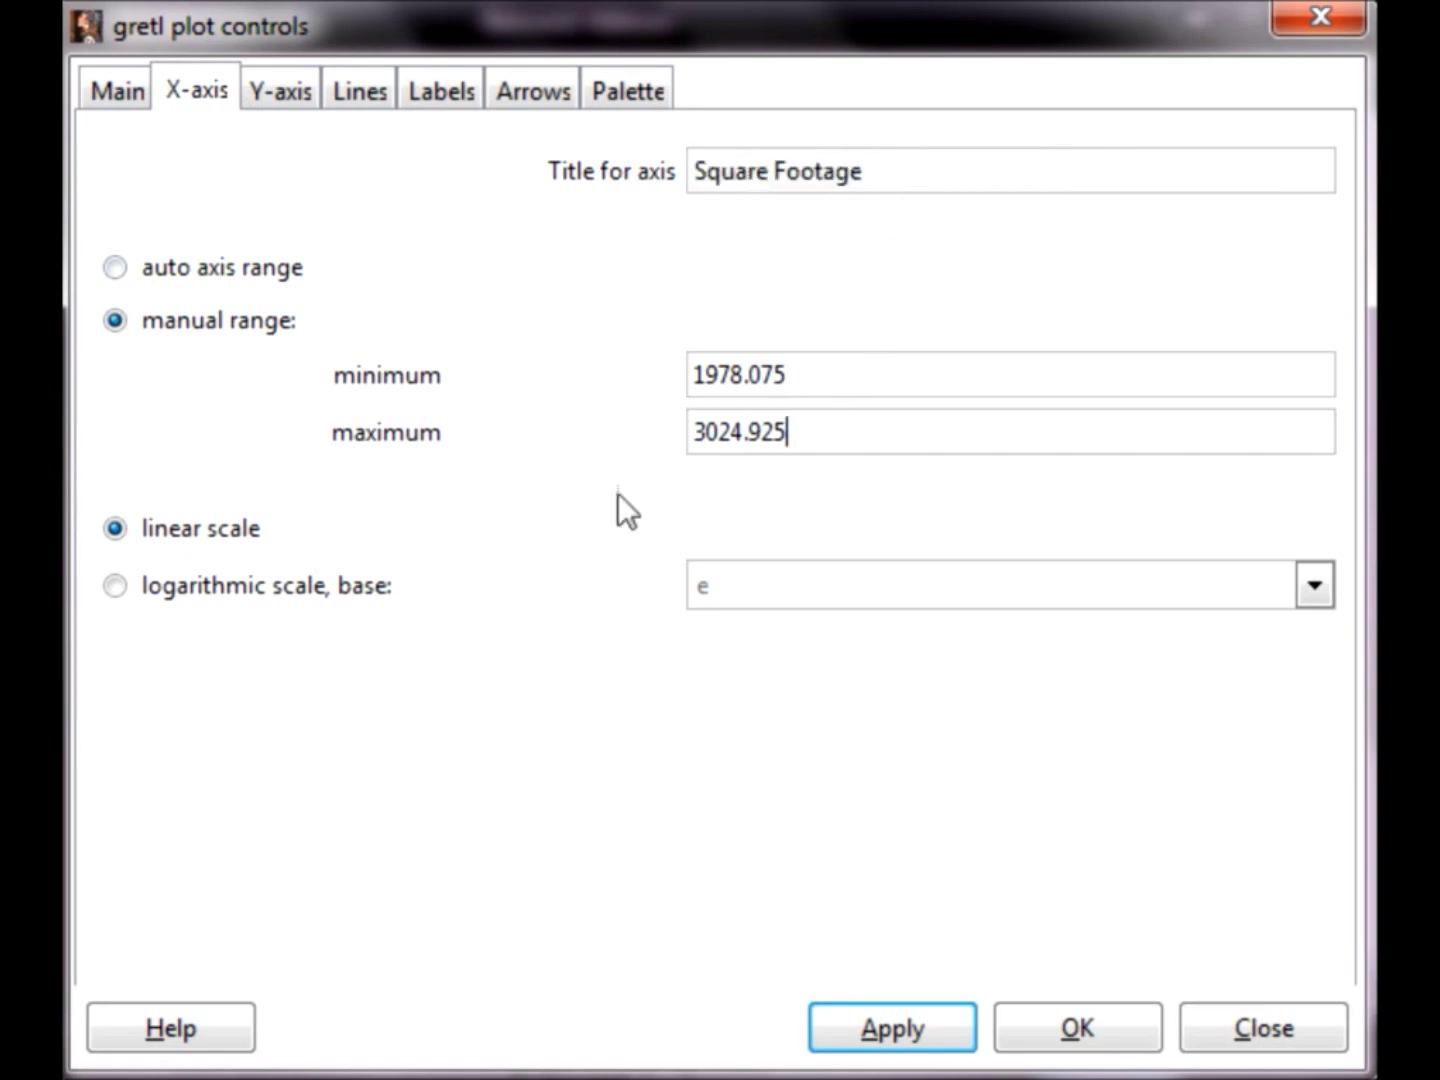
pyautogui.click(620, 88)
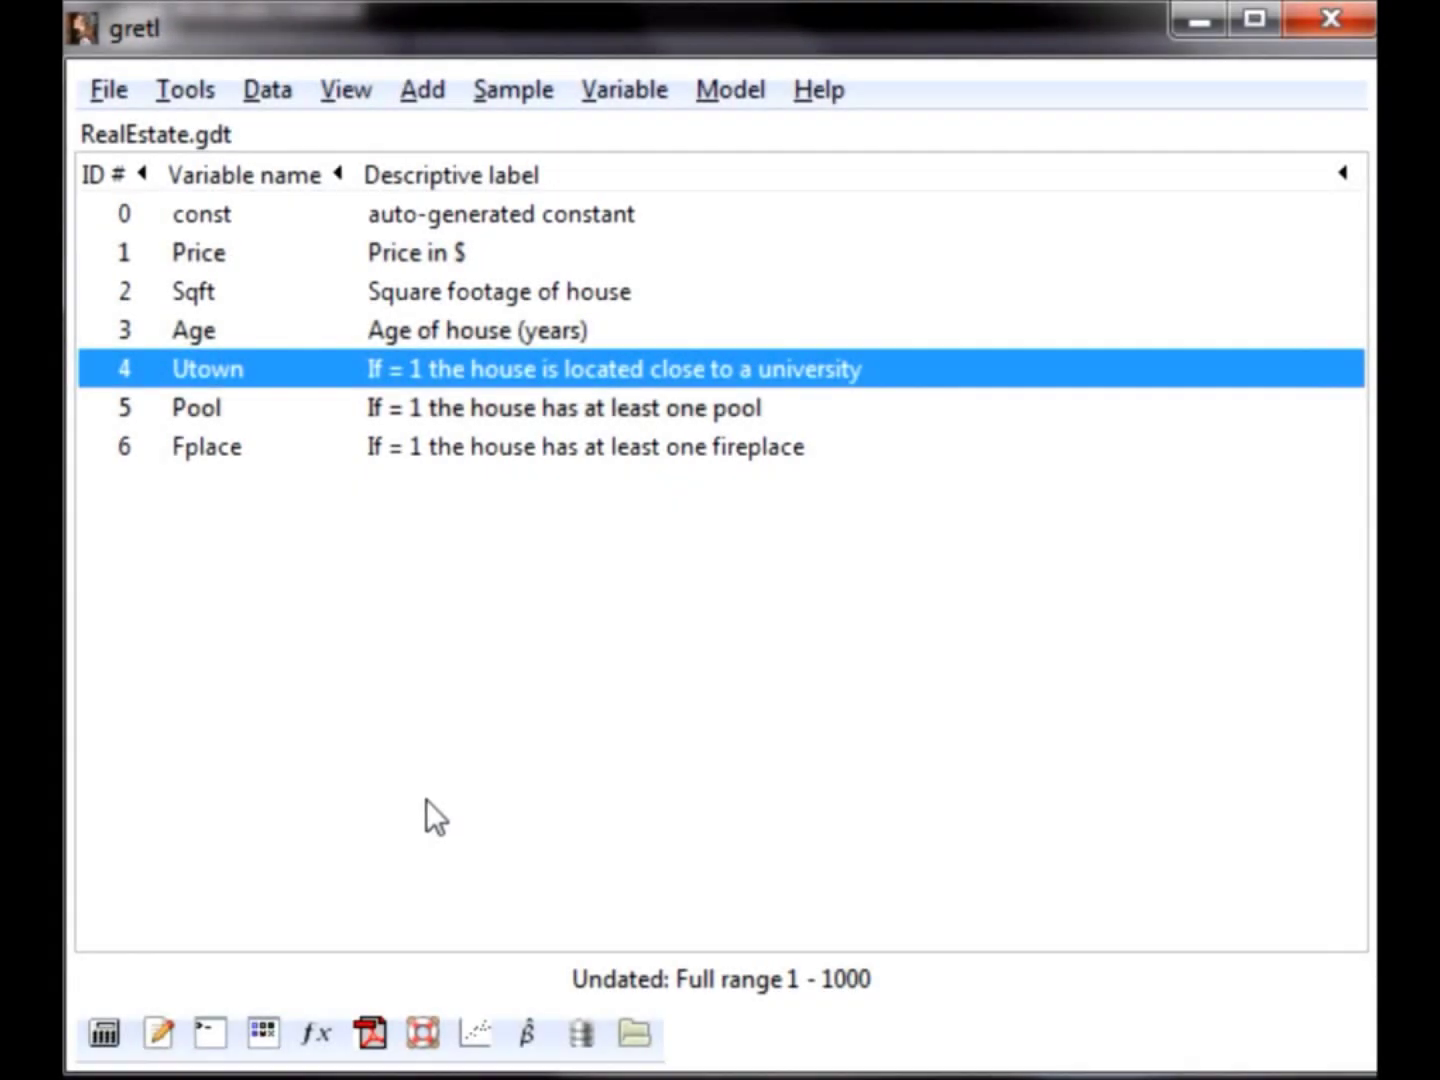
# Step: Open the Tools menu of statistical utilities
pyautogui.click(193, 98)
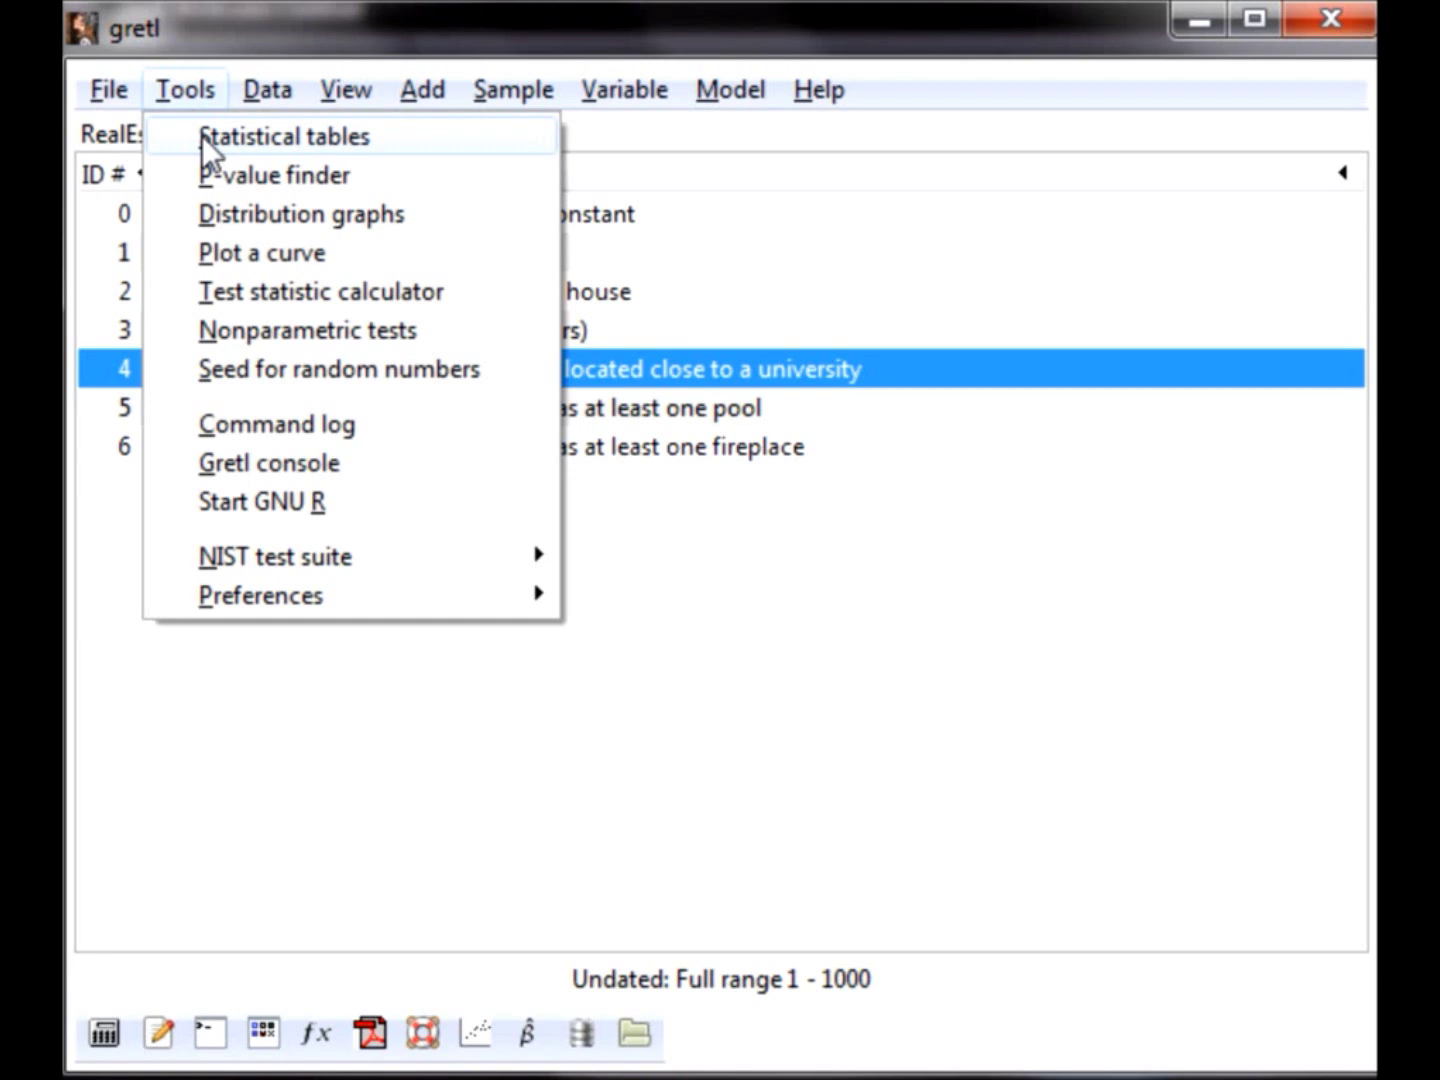
# Step: Use Statistical tables to get the t(157) critical value for right-tail 0.025: 1.97519
pyautogui.click(203, 136)
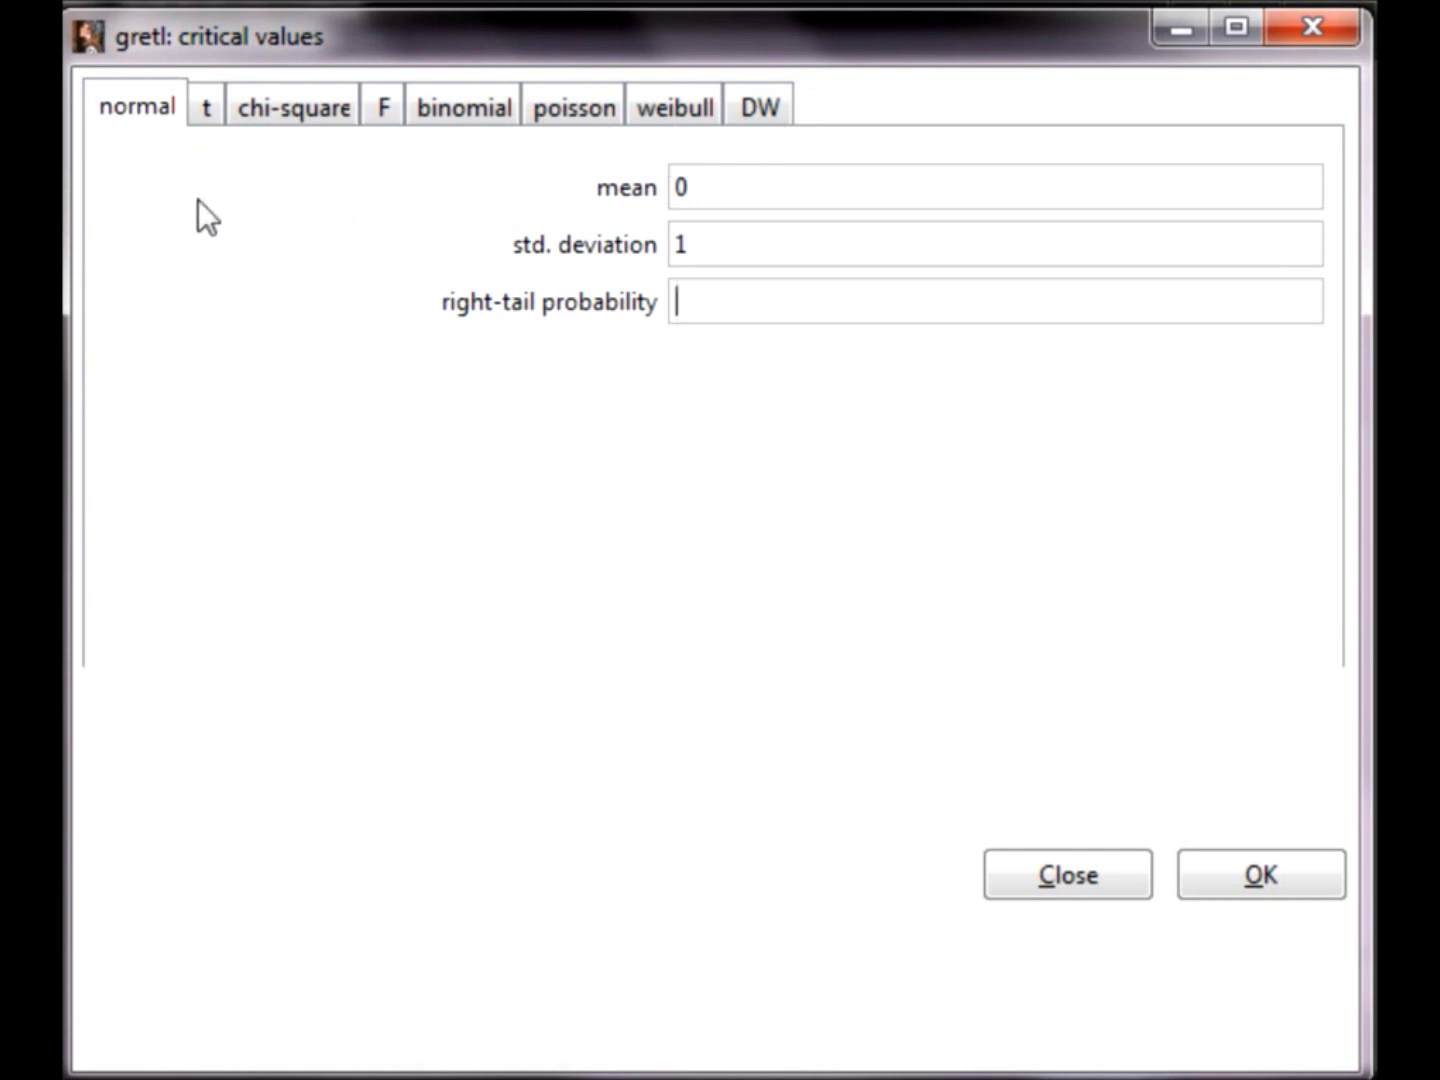
pyautogui.click(200, 109)
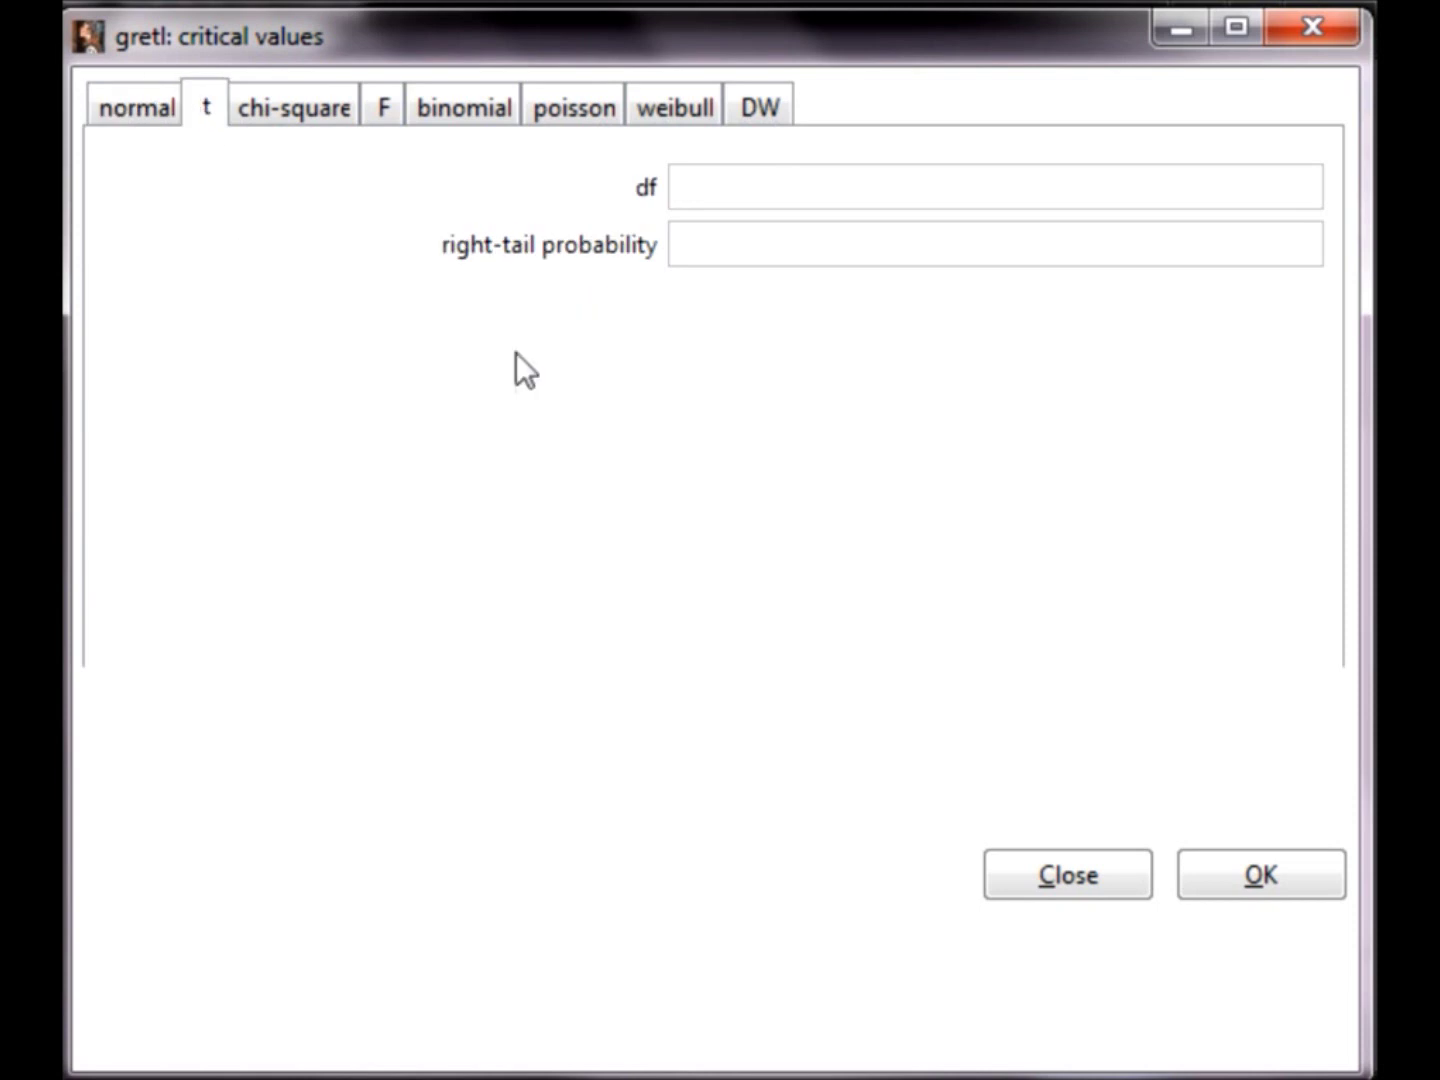
pyautogui.write('157')
pyautogui.click(750, 250)
pyautogui.write('0.025')
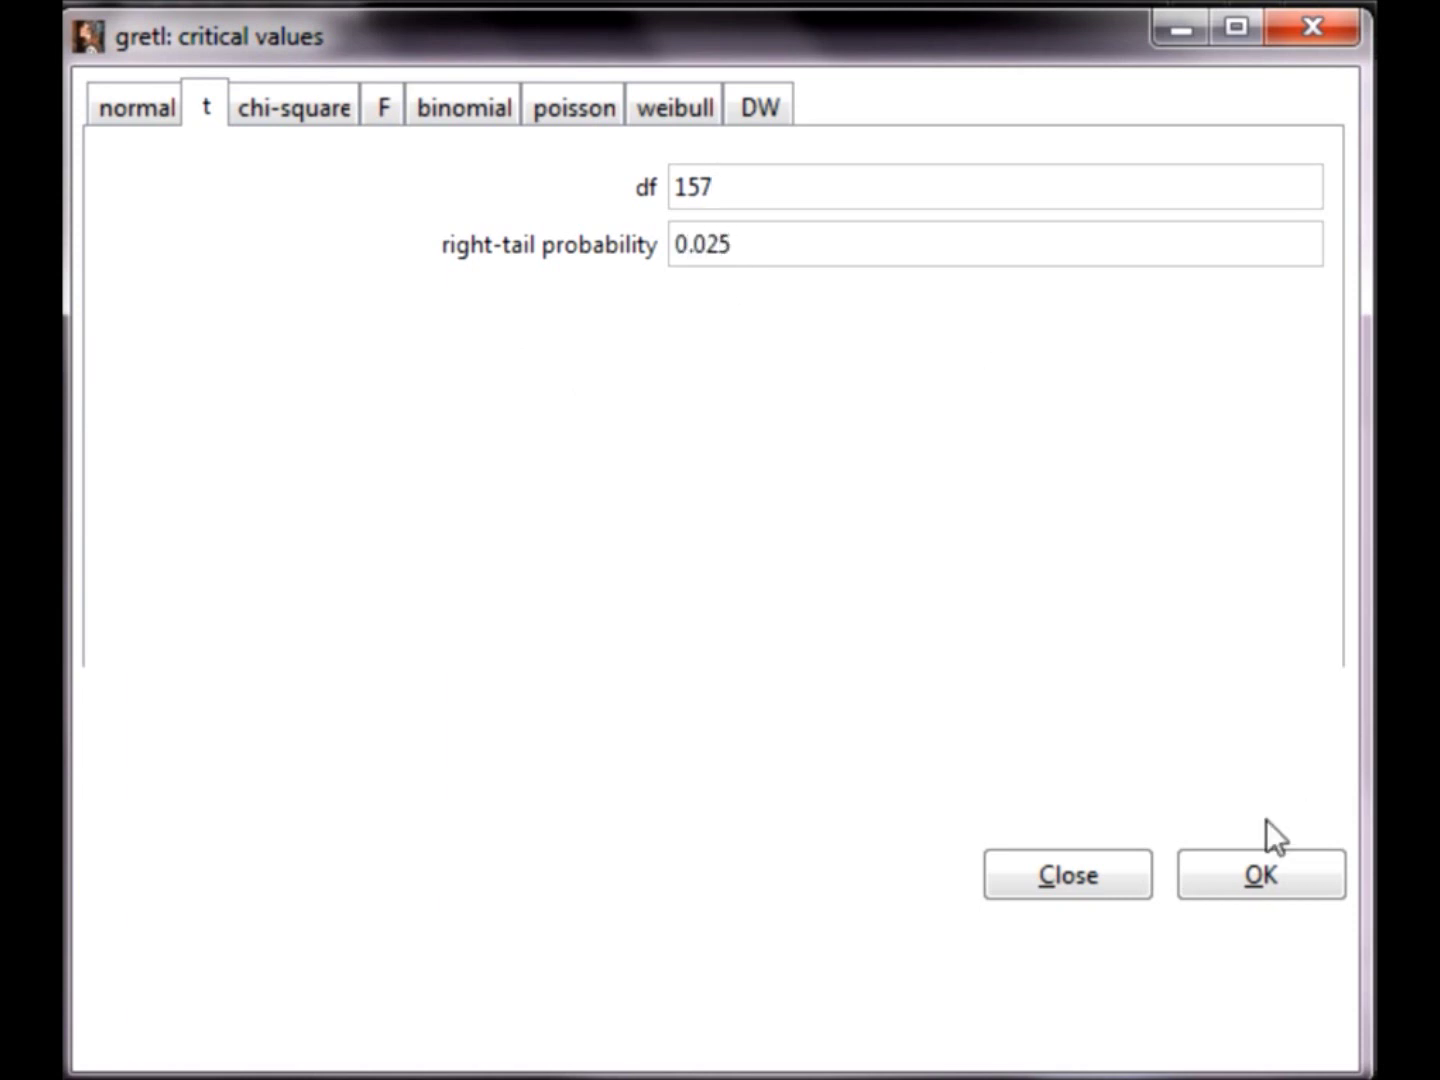
pyautogui.click(1255, 867)
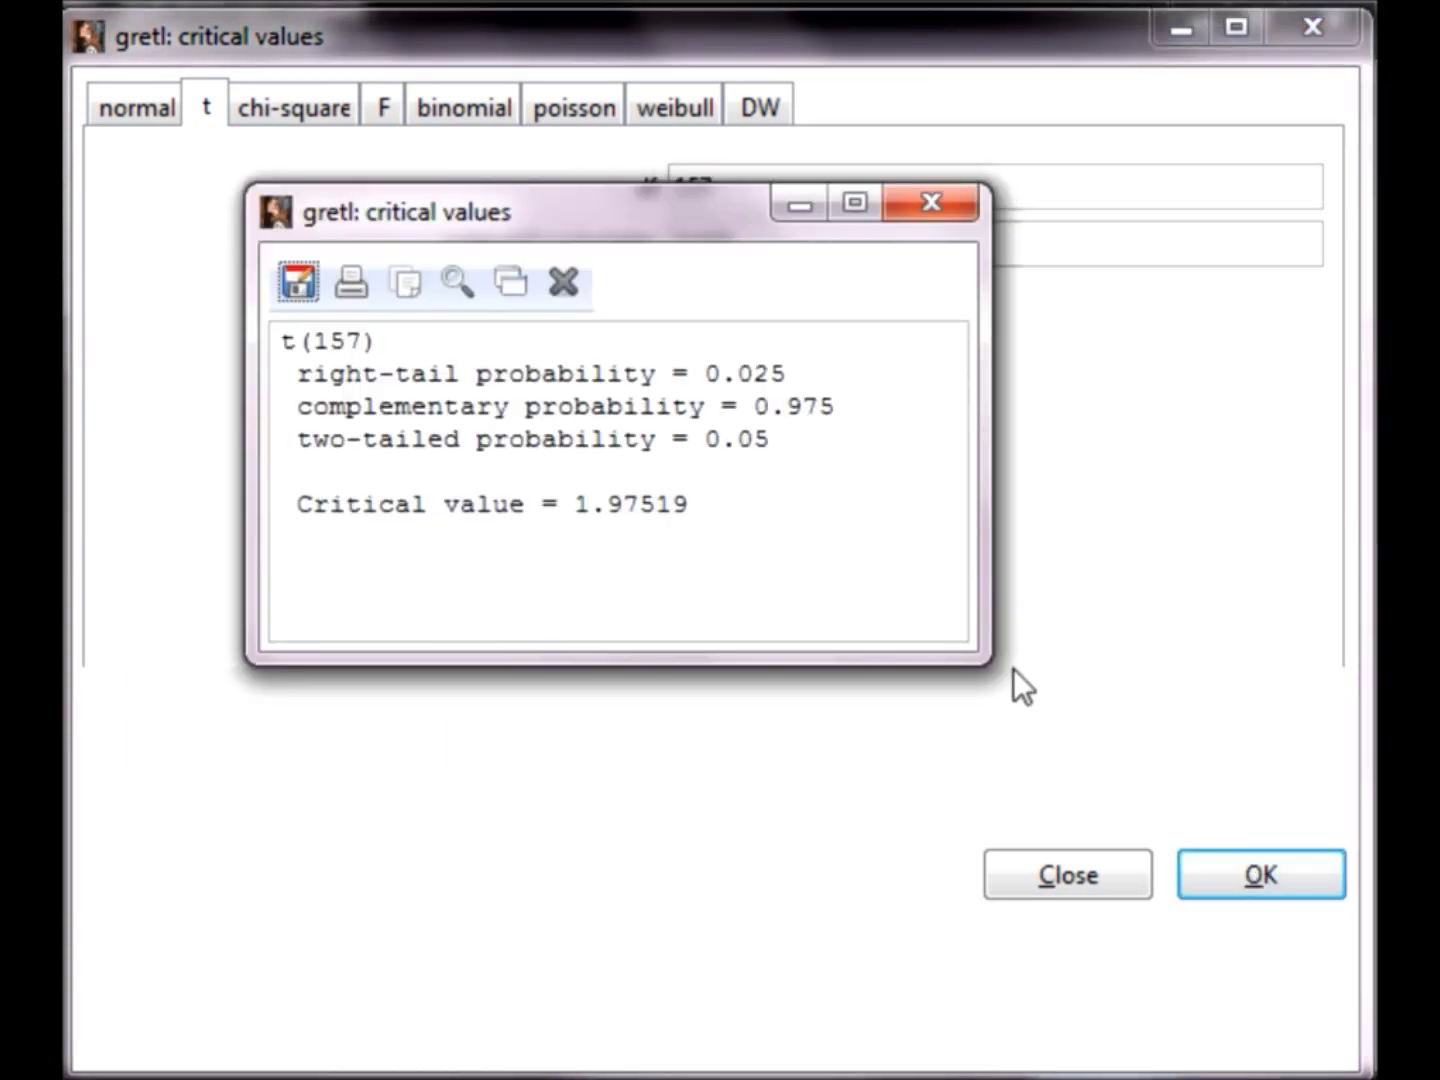
pyautogui.moveTo(734, 515); pyautogui.dragTo(287, 504)
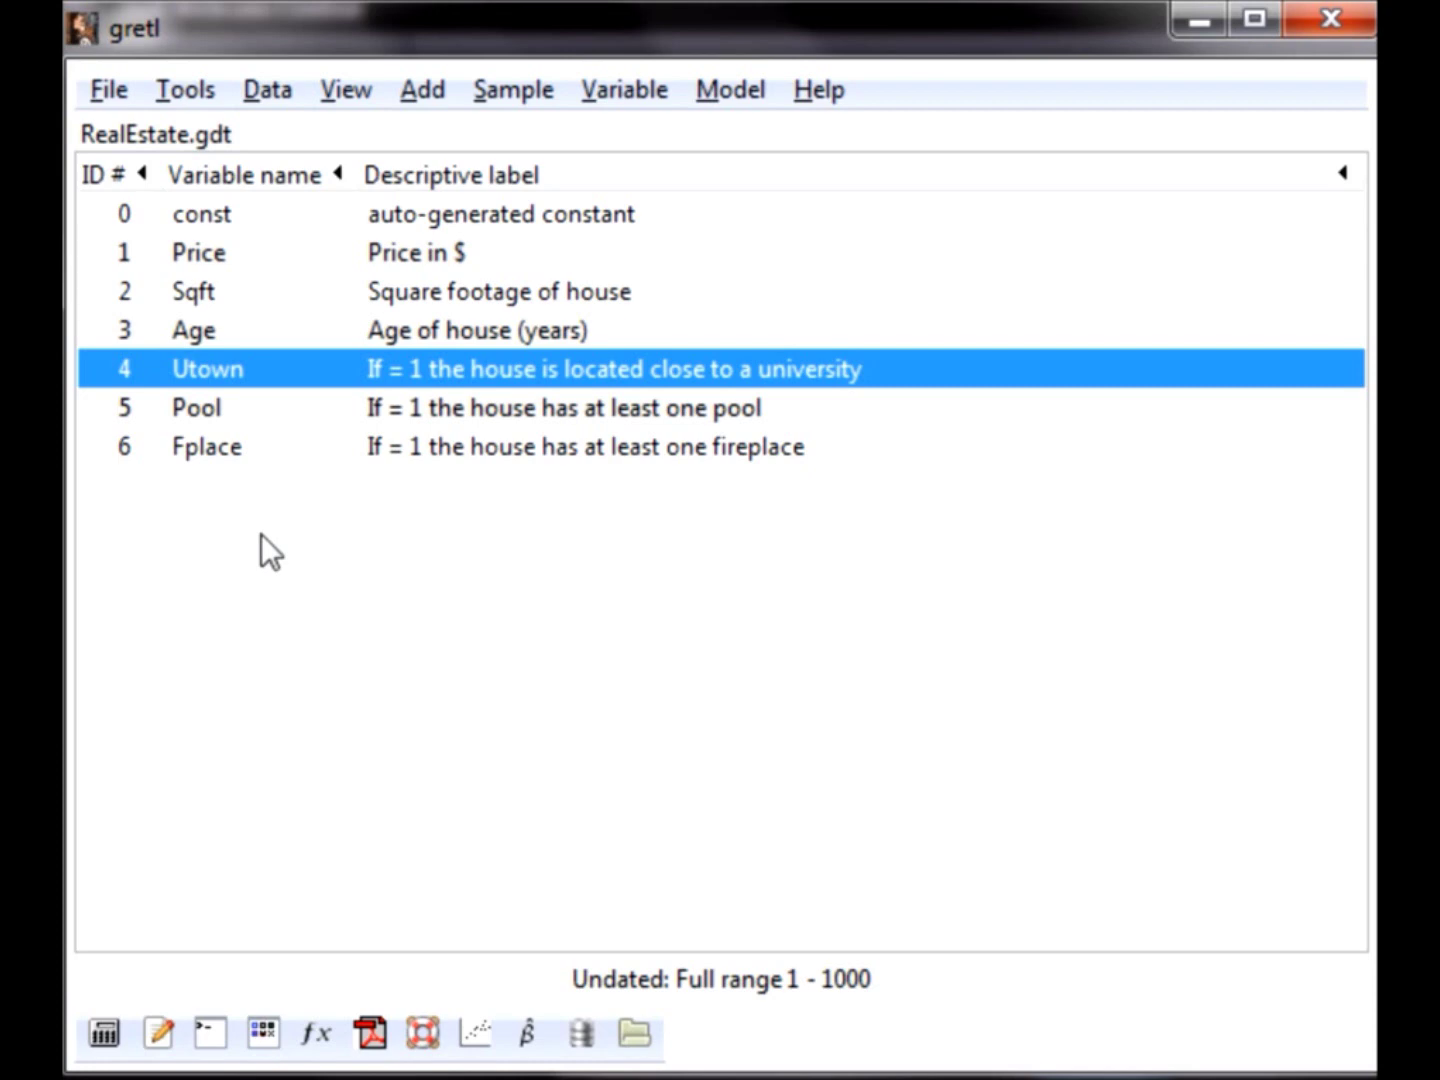
# Step: Use the P-value finder for t(157) at 1.97519, confirming right-tail 0.025
pyautogui.click(190, 90)
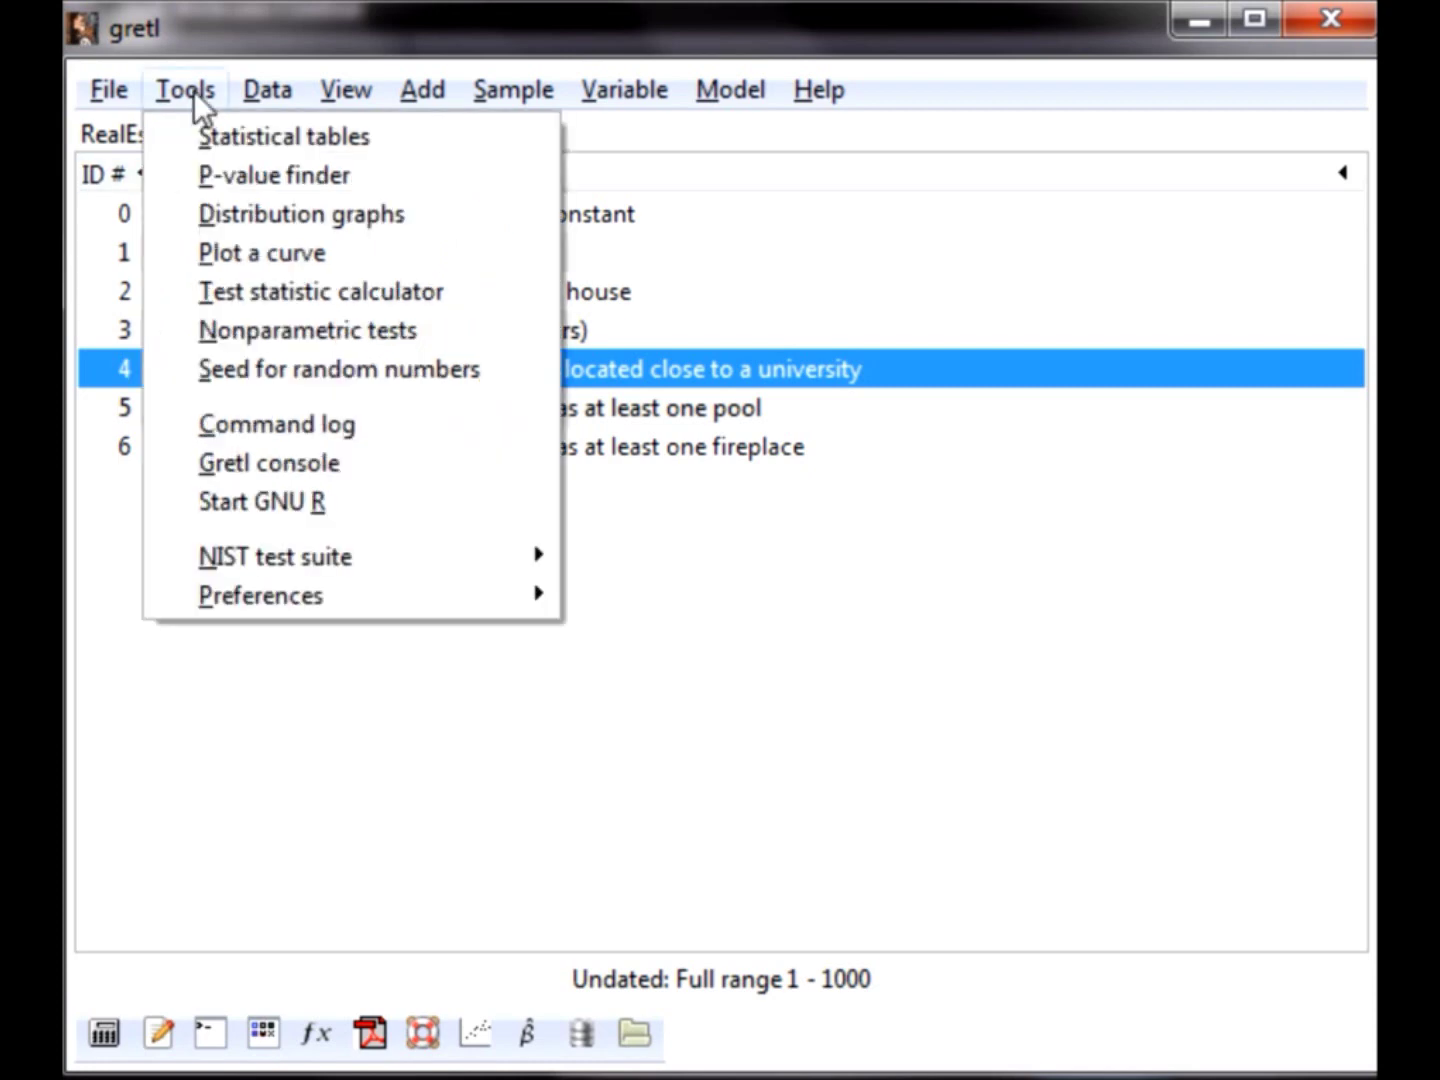
pyautogui.click(214, 175)
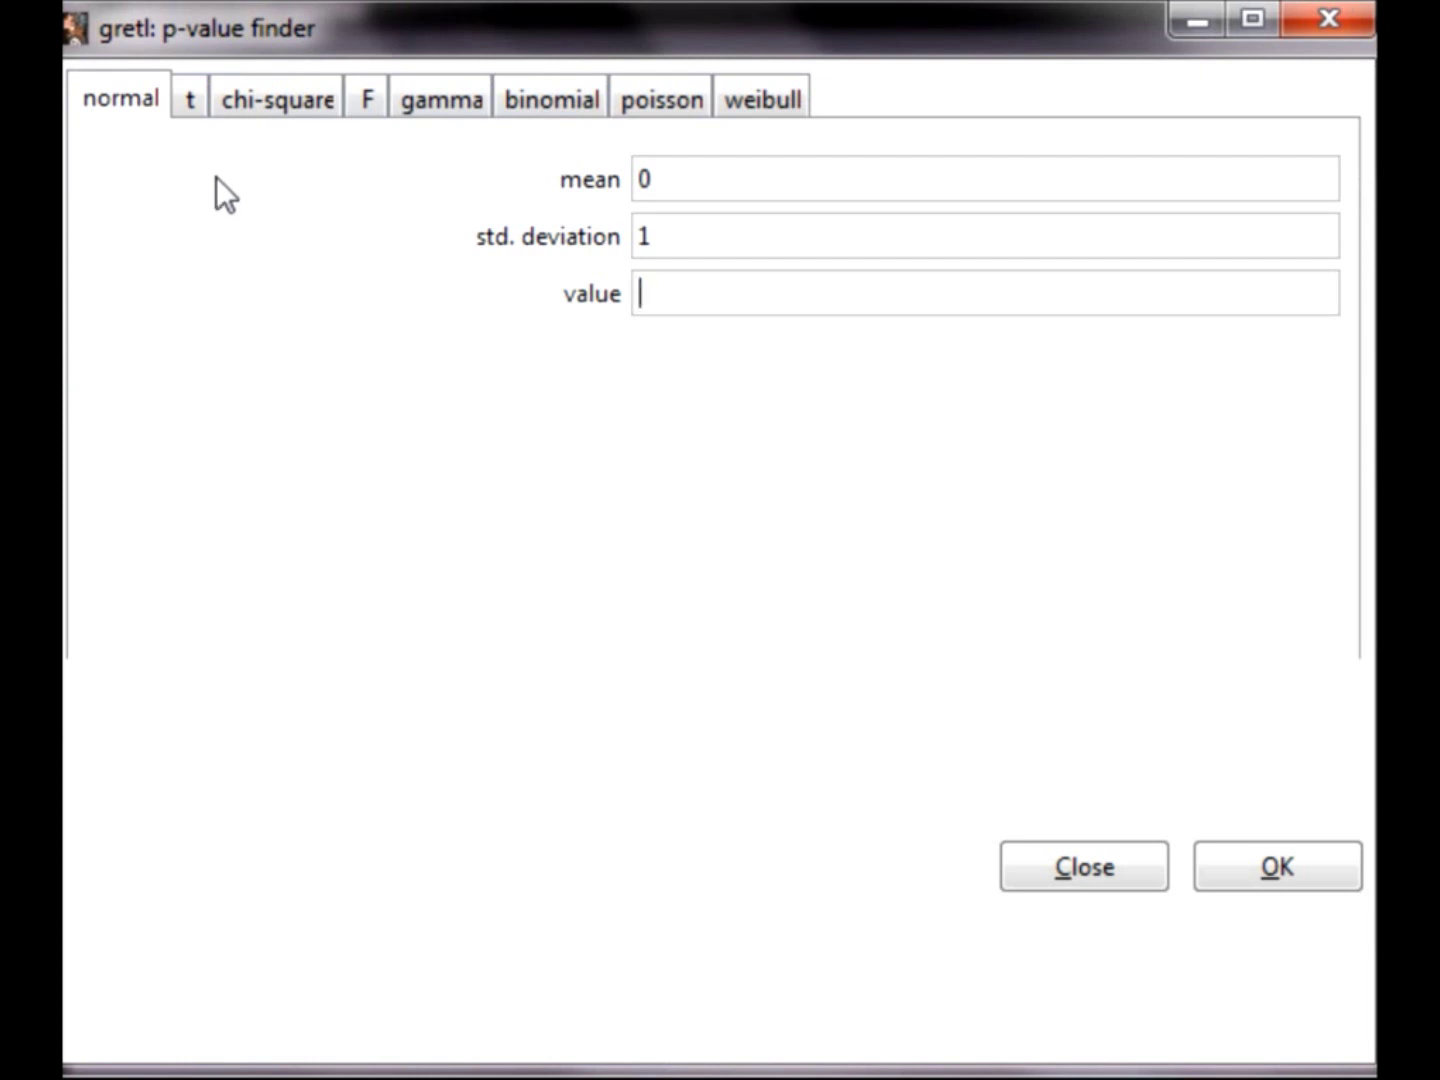
pyautogui.click(200, 106)
pyautogui.write('157')
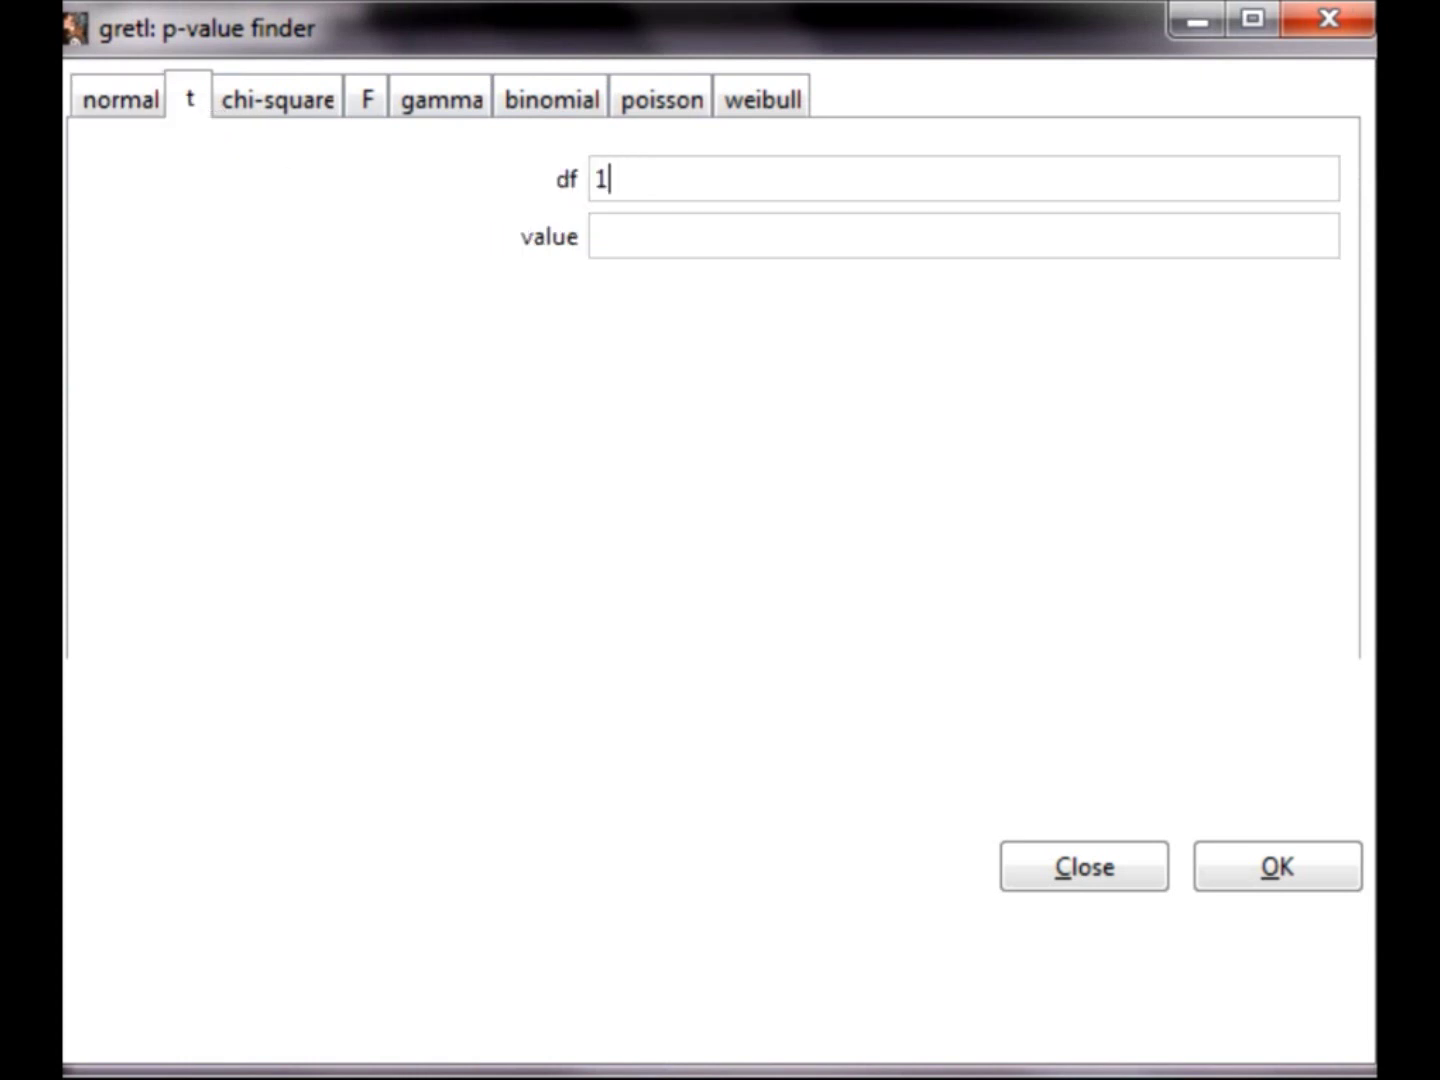
pyautogui.click(661, 229)
pyautogui.write('1.97519')
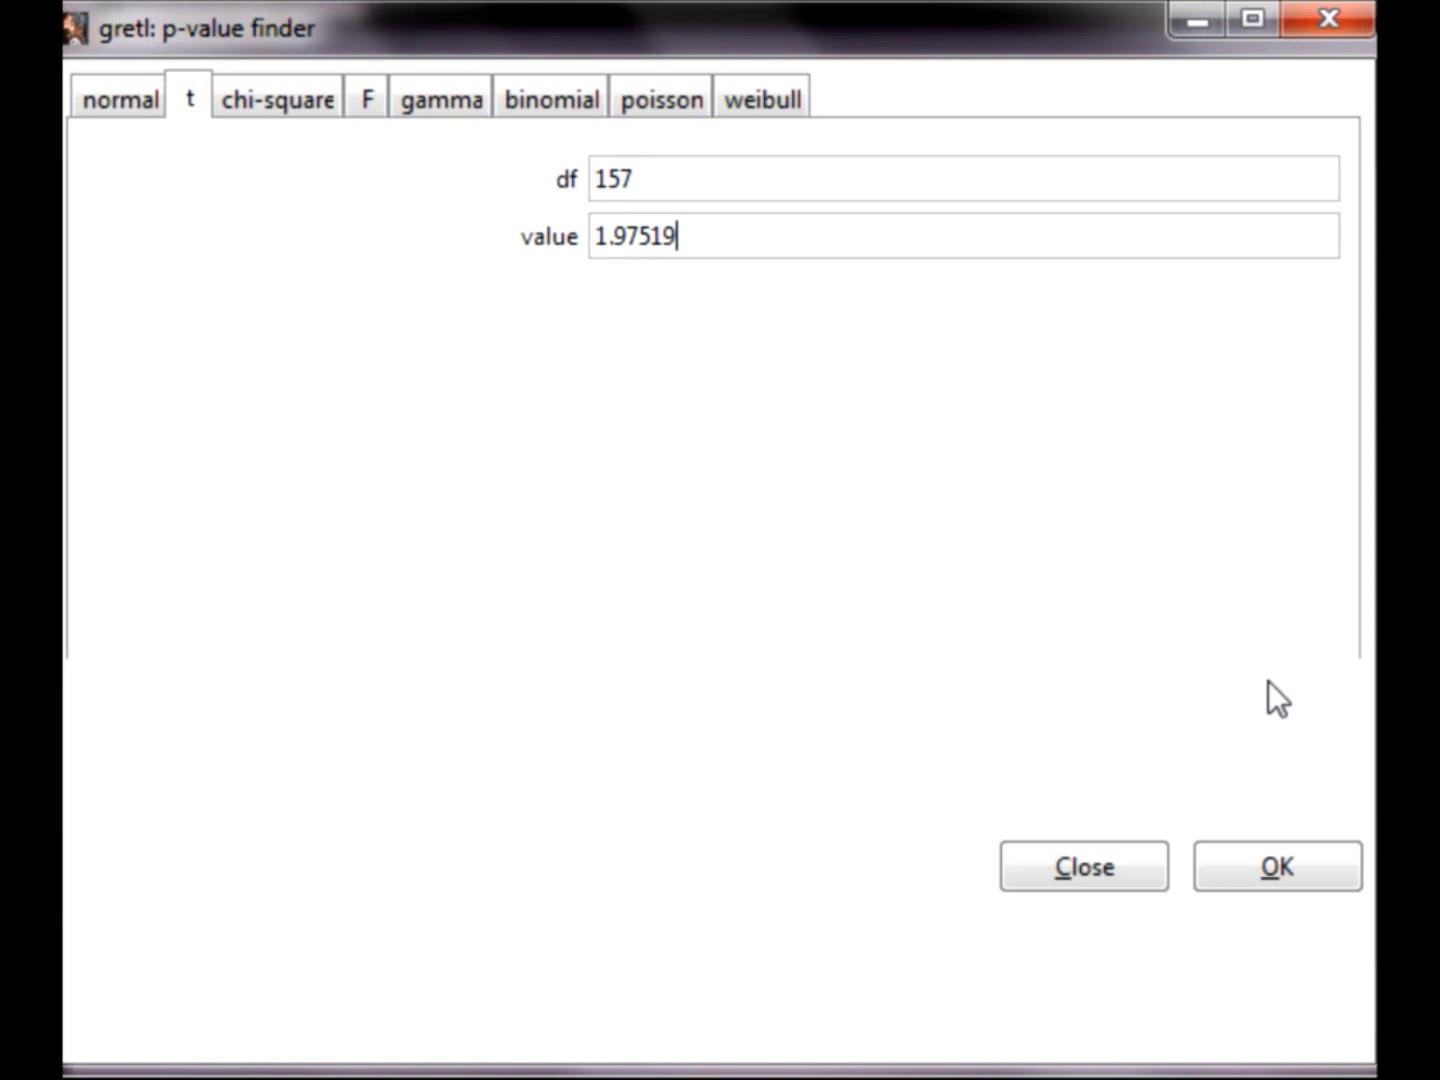
pyautogui.click(1266, 859)
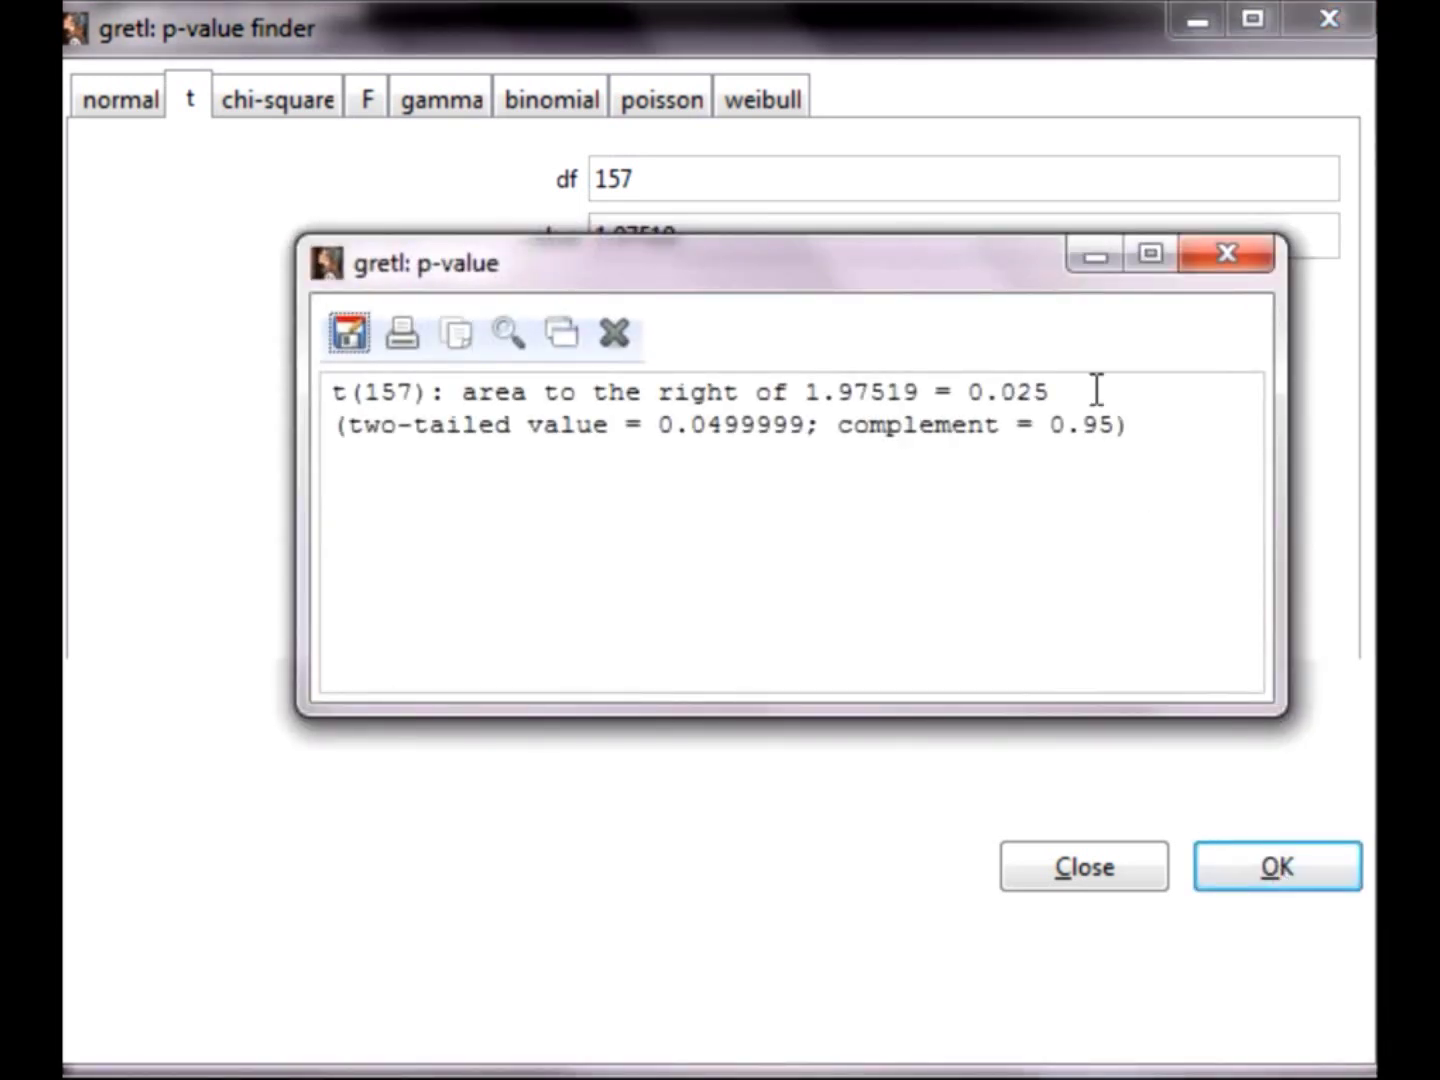
pyautogui.moveTo(1051, 391); pyautogui.dragTo(969, 395)
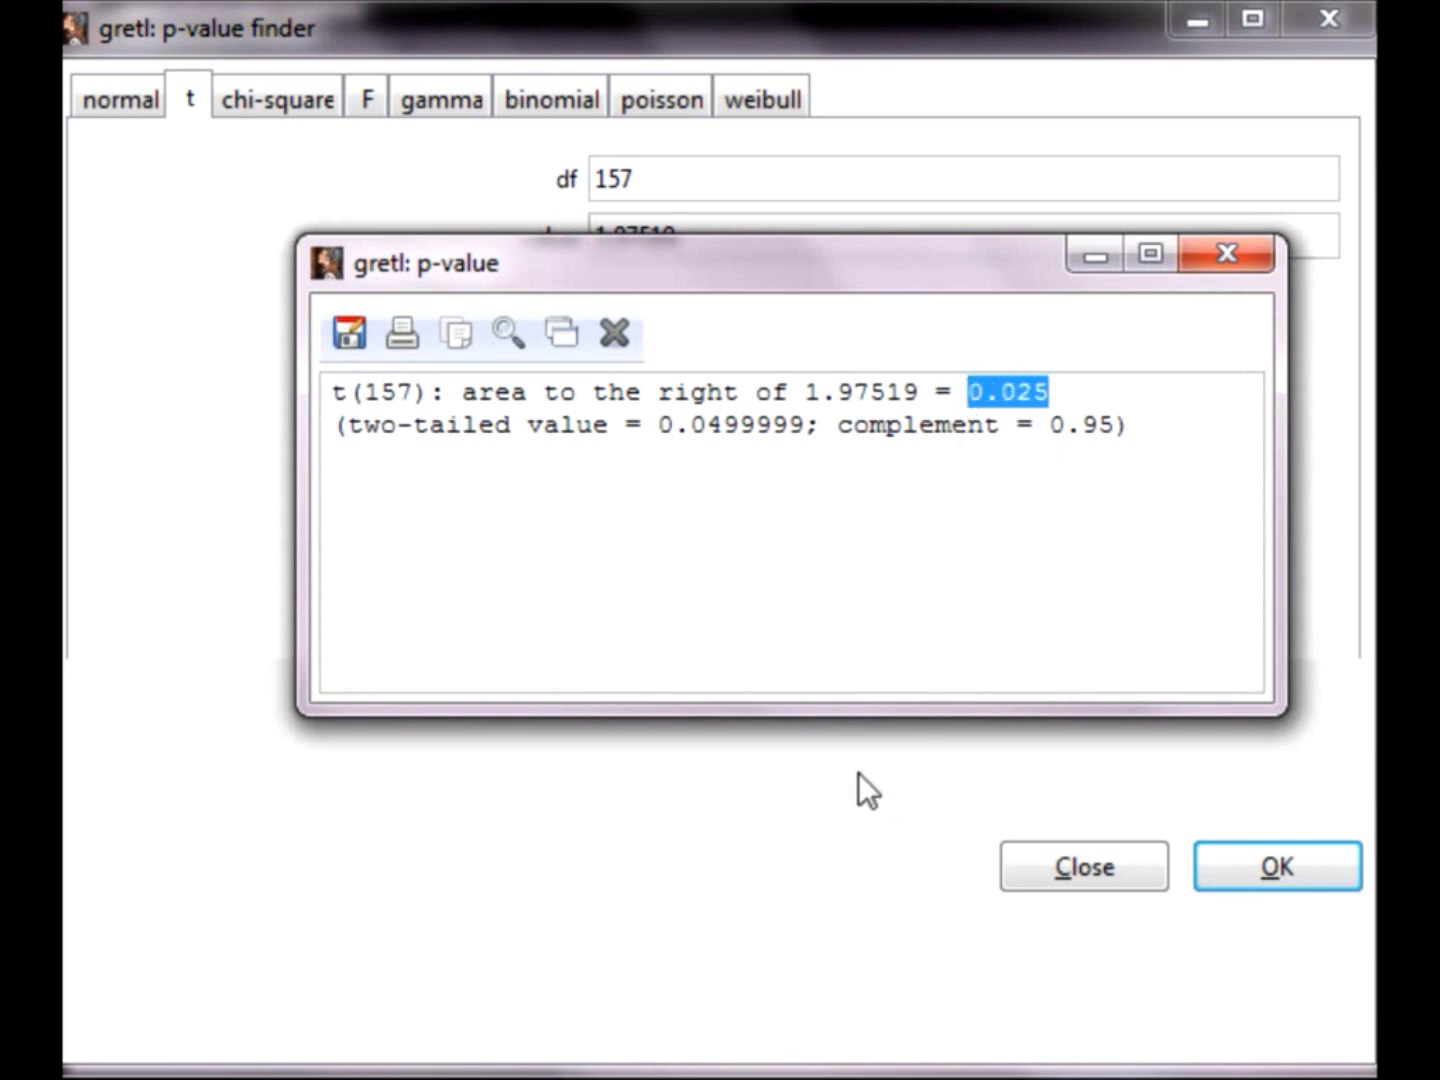
pyautogui.click(785, 791)
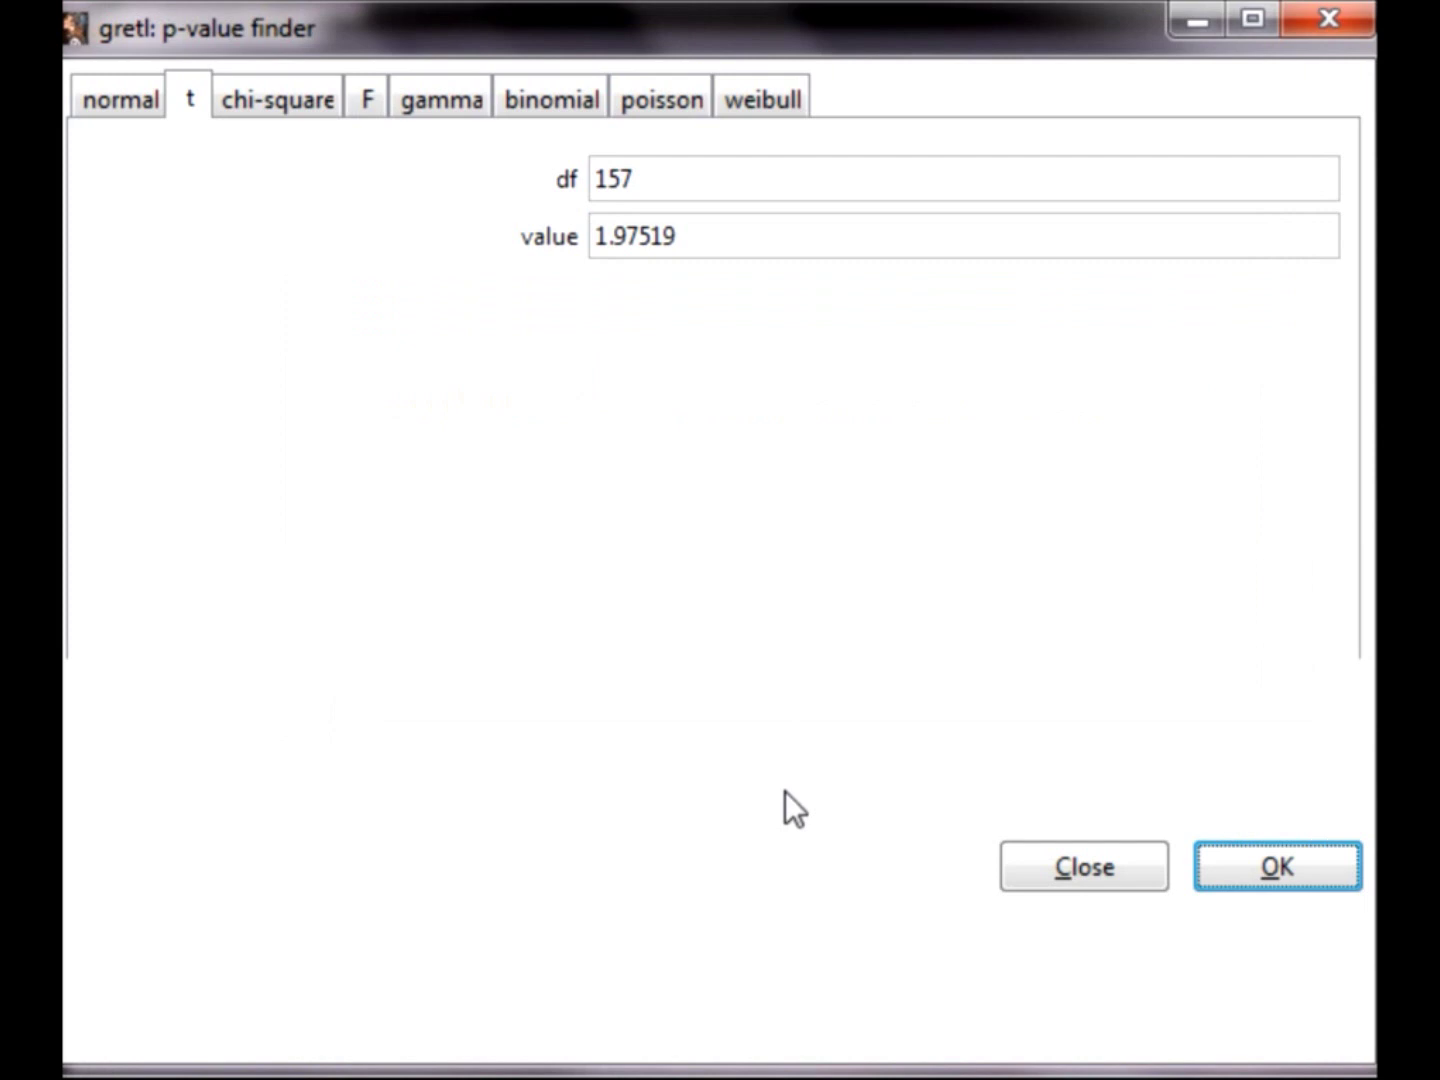